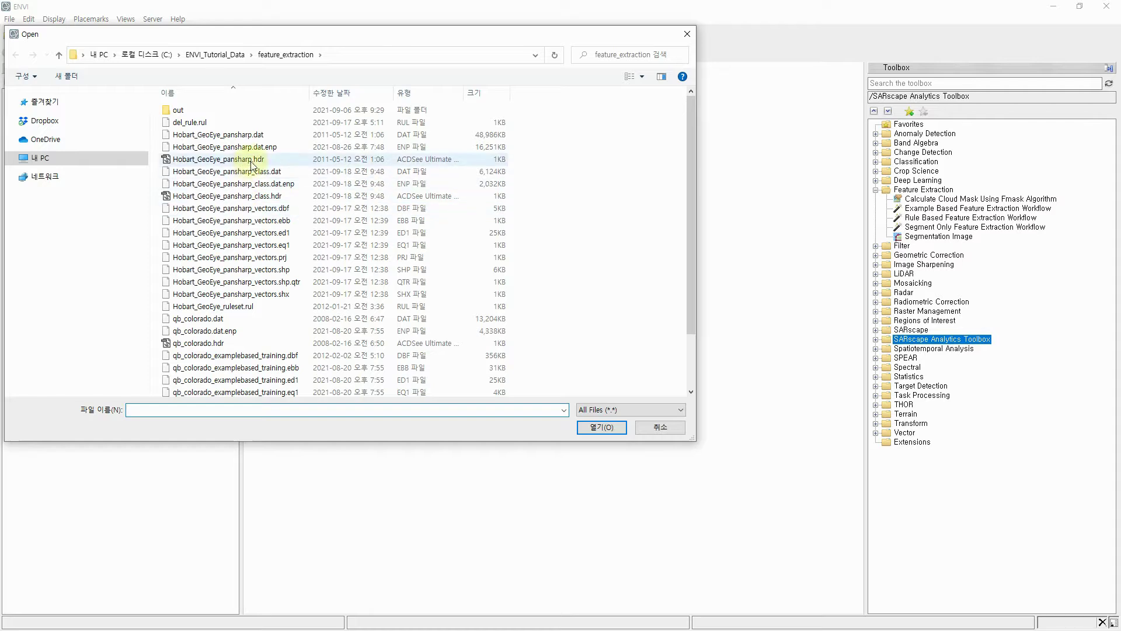
Open Hobart_GeoEye_pansharp.dat and apply the Linear 5% stretch to the image
{"action": "left_click", "coordinate": [232, 136]}
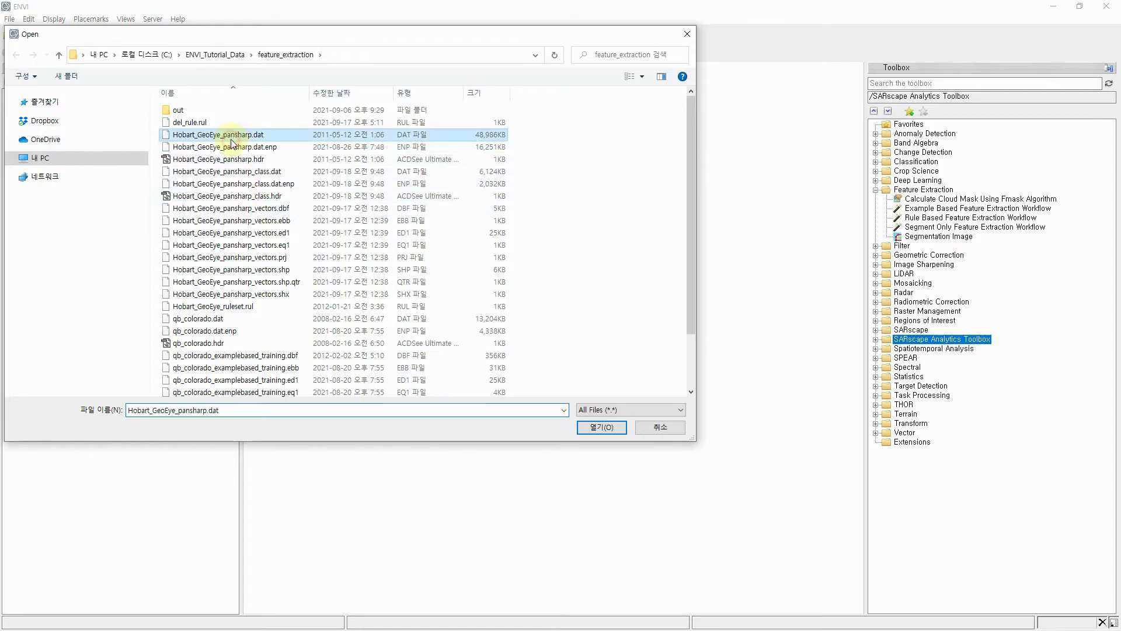
{"action": "left_click", "coordinate": [601, 427]}
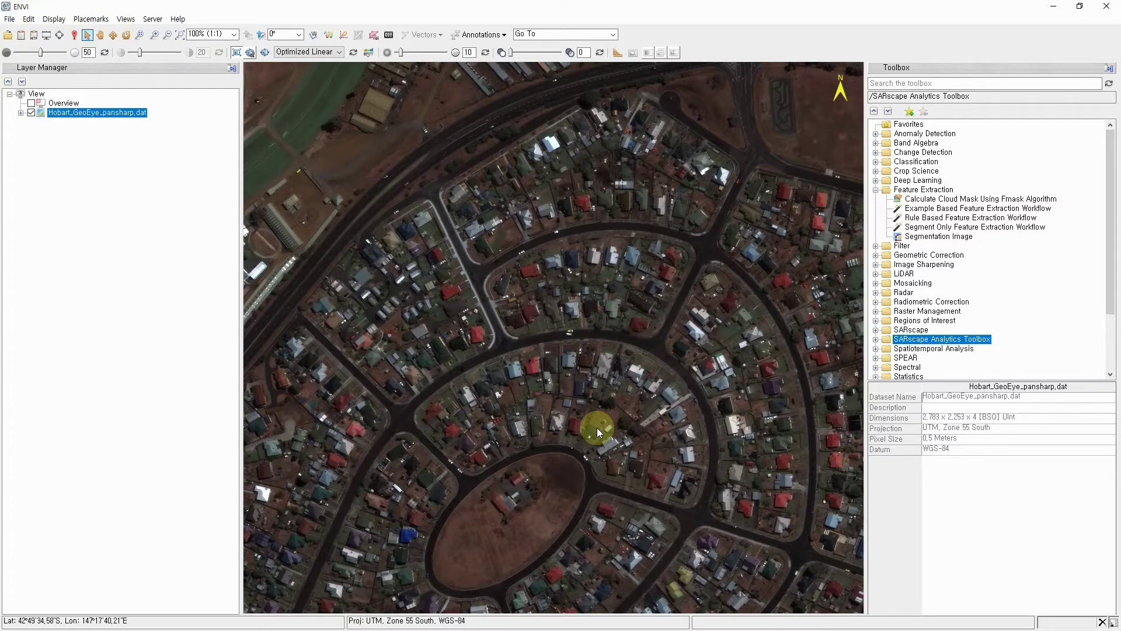
{"action": "left_click", "coordinate": [179, 38]}
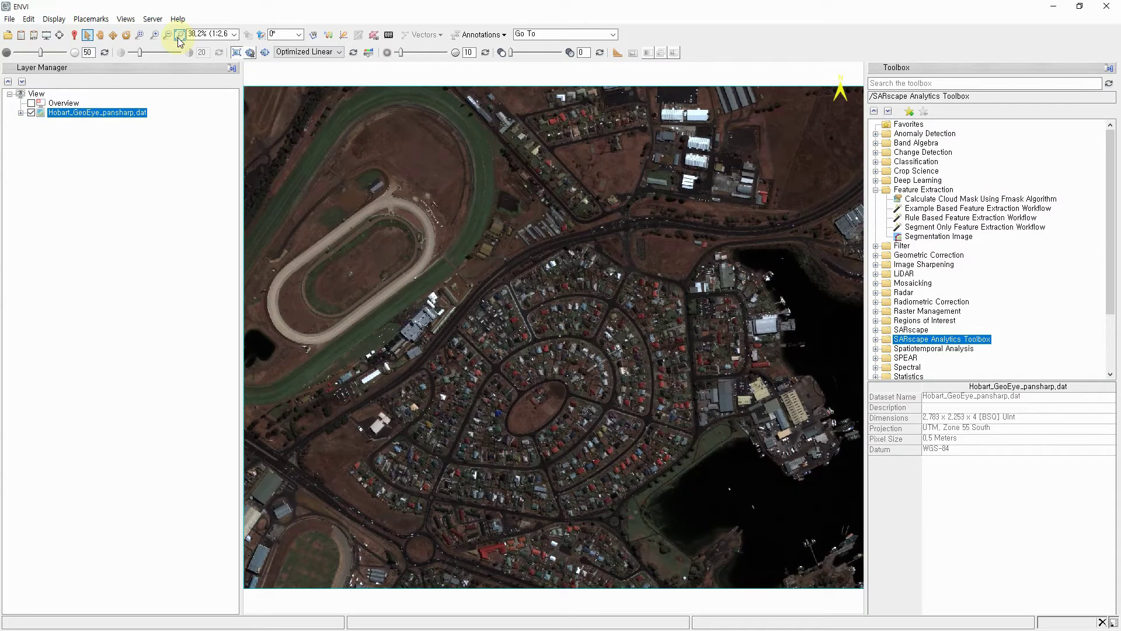
{"action": "left_click", "coordinate": [314, 54]}
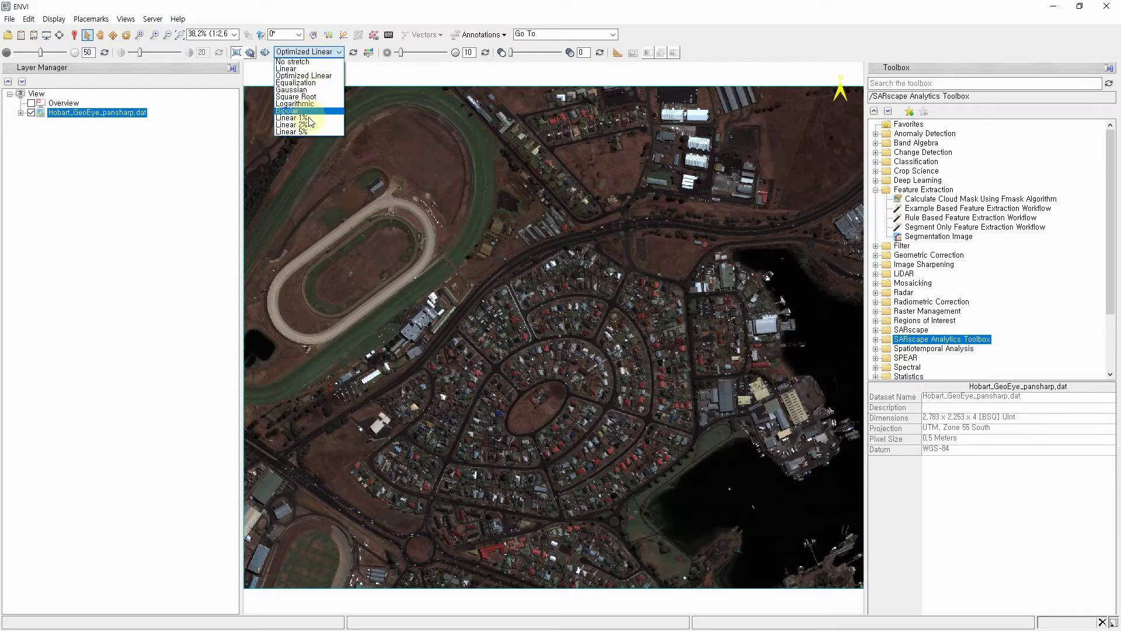
{"action": "left_click", "coordinate": [307, 133]}
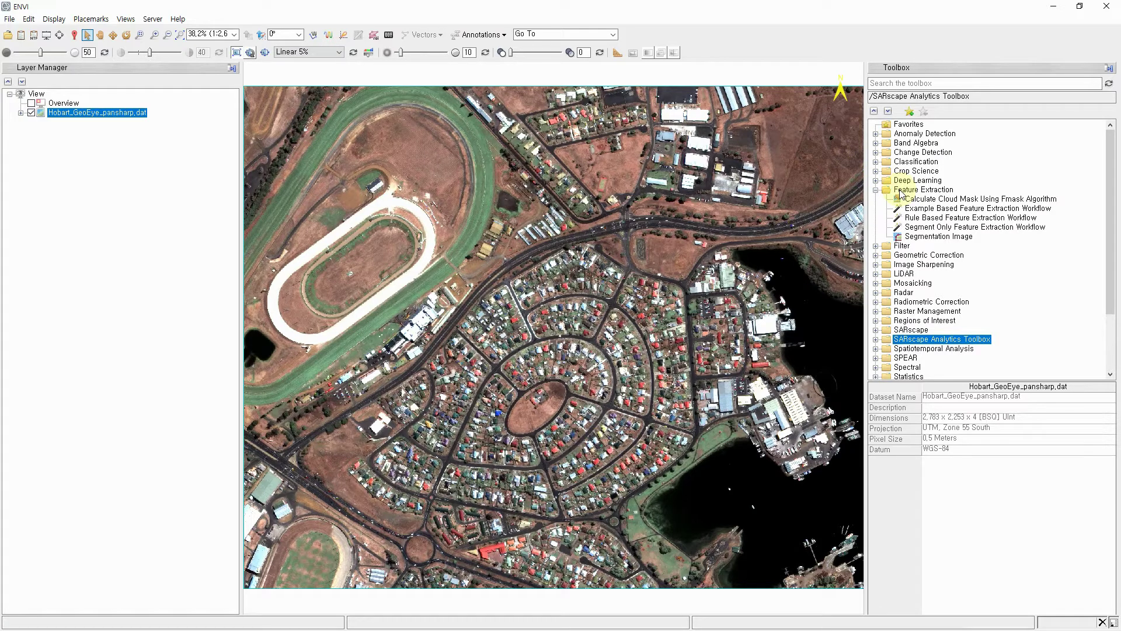
Start the Rule Based Feature Extraction Workflow with Hobart_GeoEye_pansharp.dat as input raster and proceed to object creation
{"action": "double_click", "coordinate": [922, 220]}
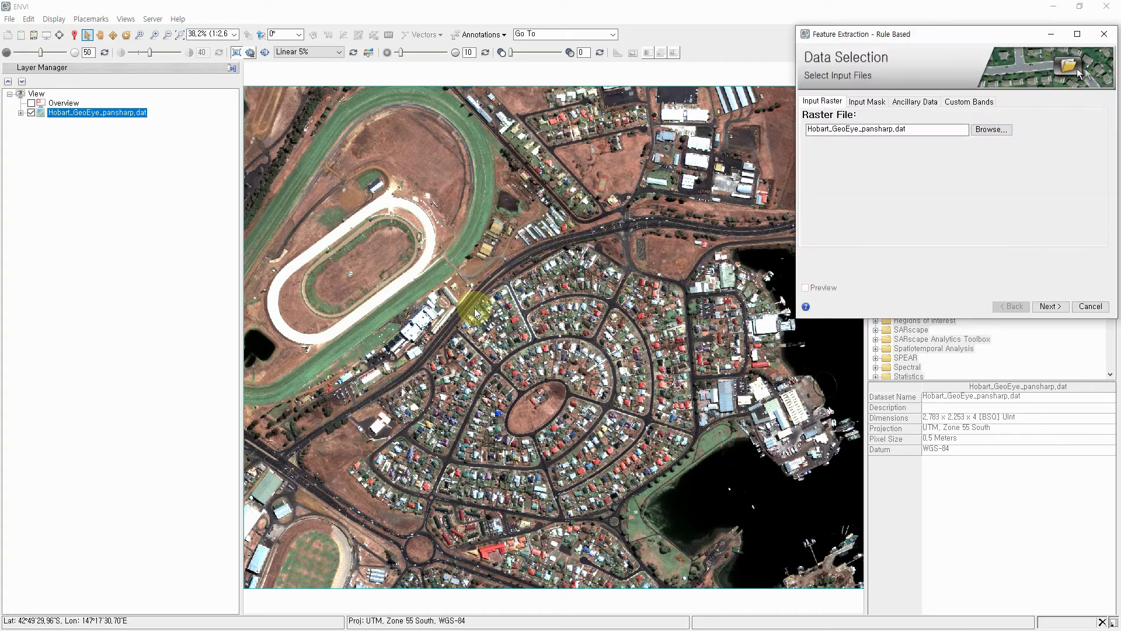
{"action": "left_click_drag", "start_coordinate": [998, 35], "coordinate": [569, 149]}
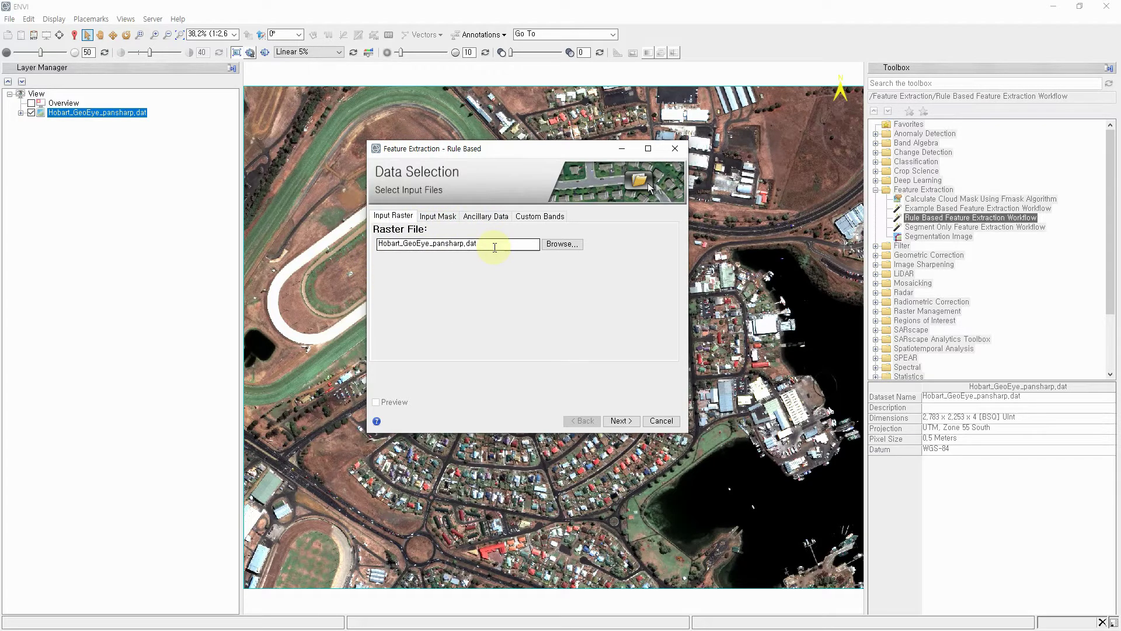
{"action": "left_click", "coordinate": [617, 421]}
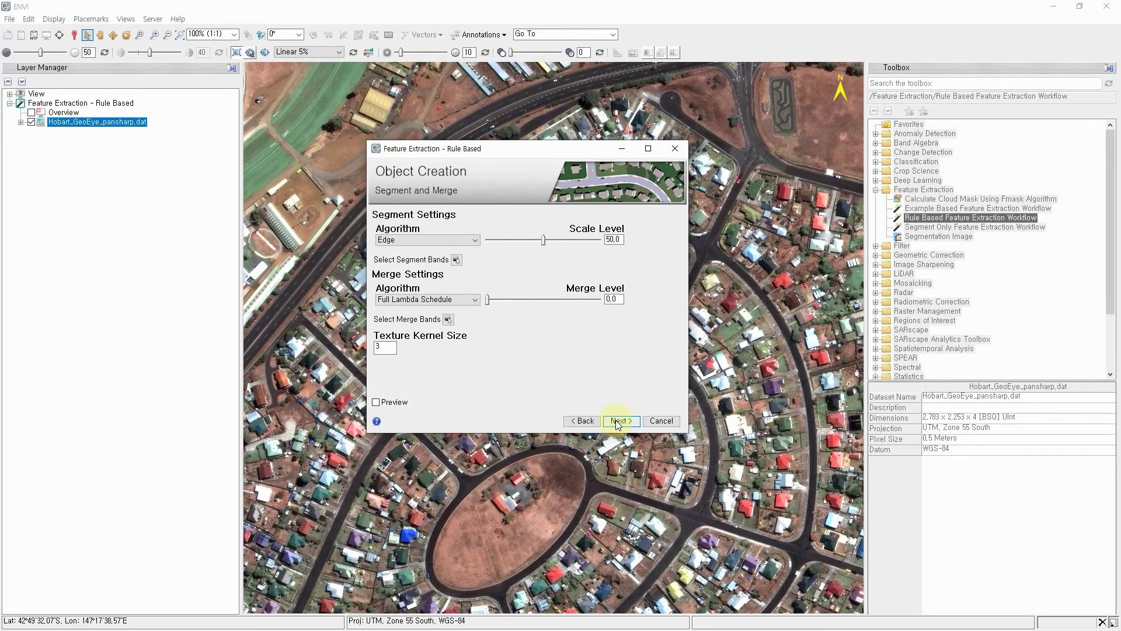
Enable the segmentation preview at 200% zoom, then enlarge the preview window and place it over the houses around the road junction
{"action": "left_click", "coordinate": [394, 545]}
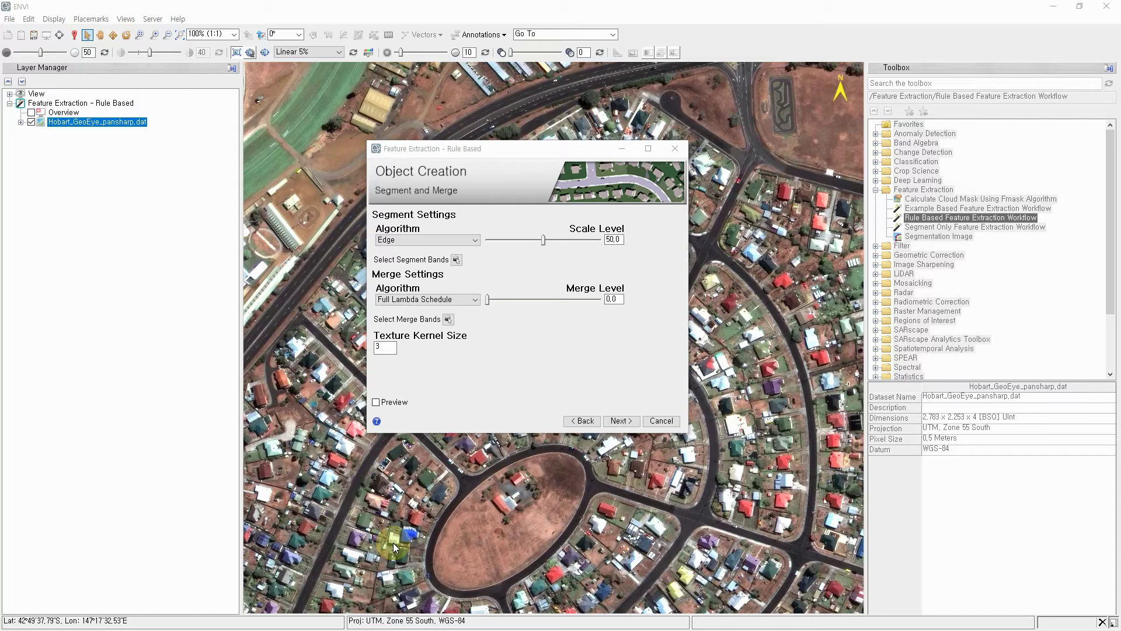
{"action": "left_click", "coordinate": [377, 402]}
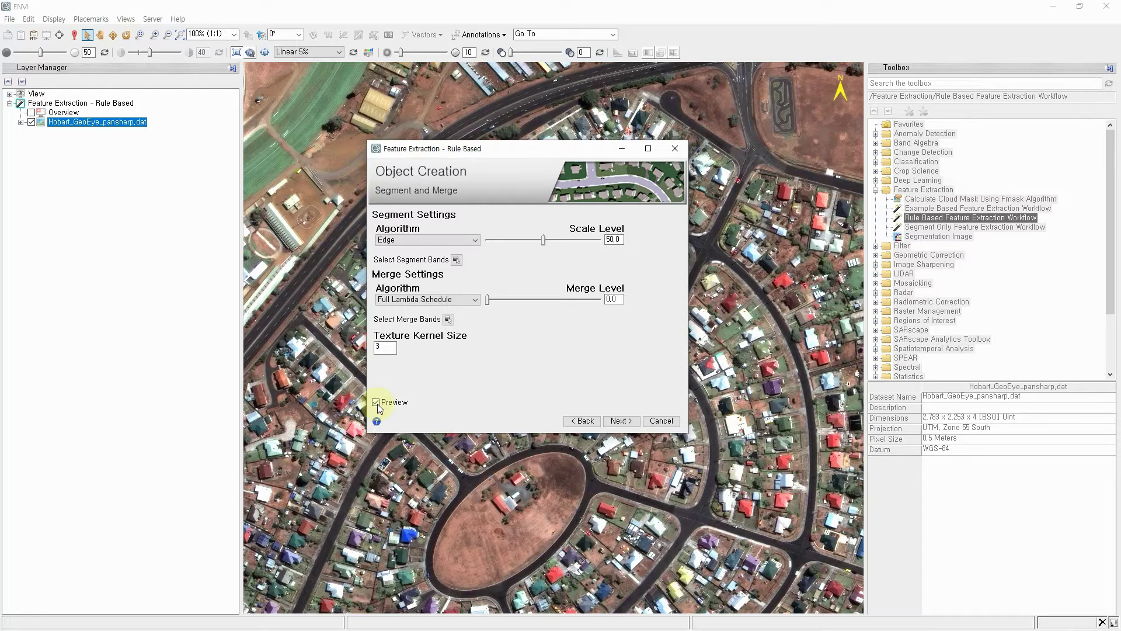
{"action": "left_click_drag", "start_coordinate": [502, 153], "coordinate": [834, 159]}
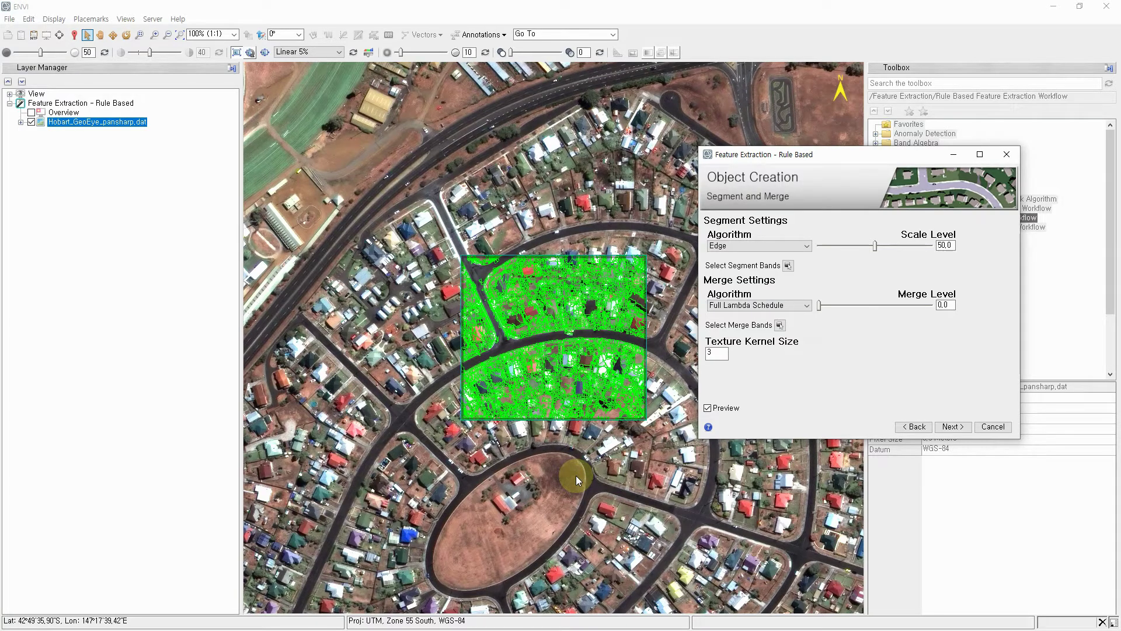
{"action": "left_click", "coordinate": [235, 35]}
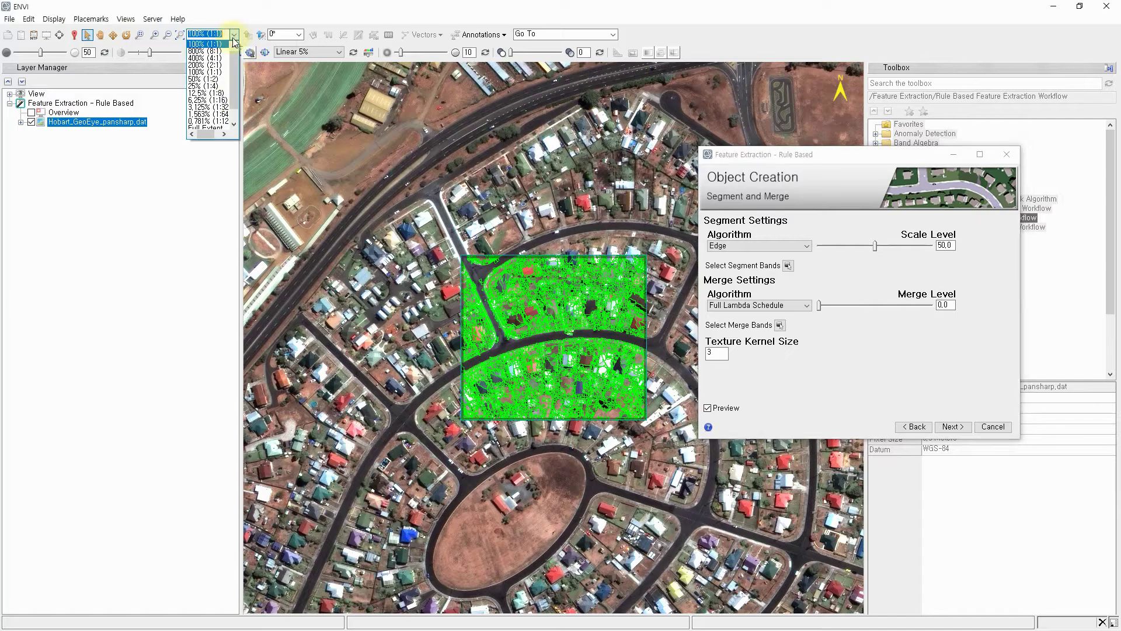
{"action": "left_click", "coordinate": [208, 65]}
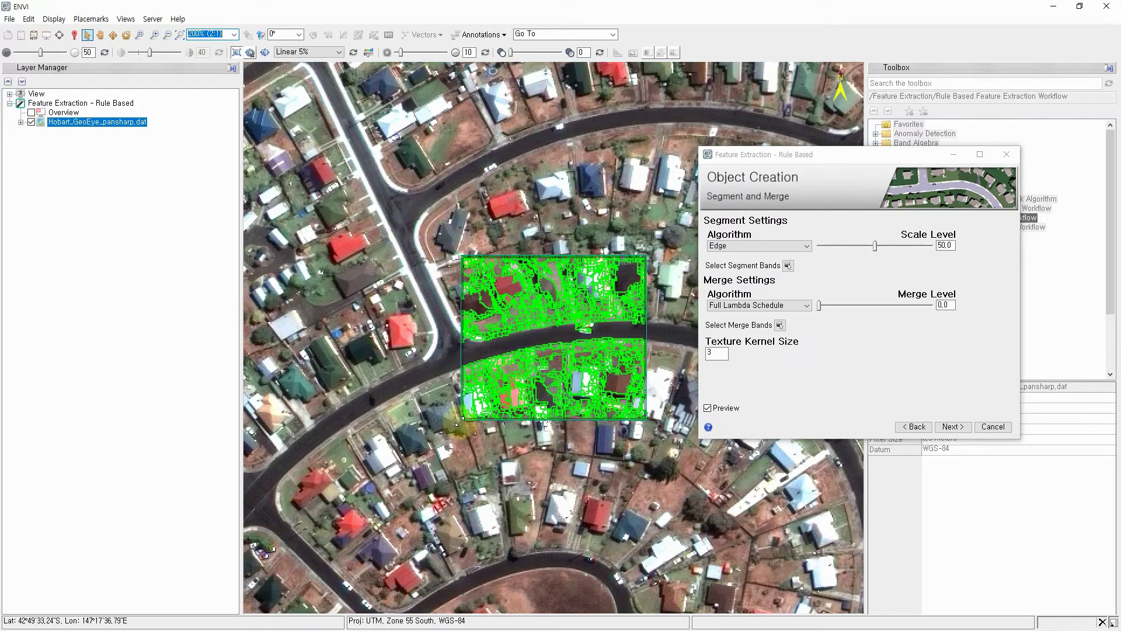
{"action": "left_click_drag", "start_coordinate": [462, 419], "coordinate": [347, 528]}
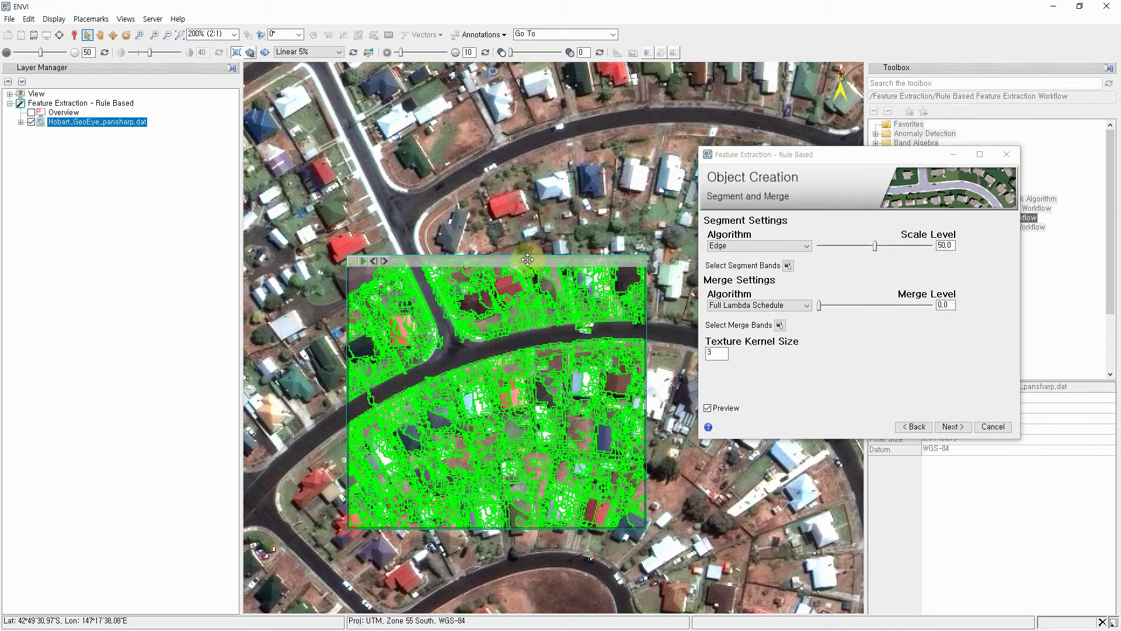
{"action": "left_click_drag", "start_coordinate": [526, 261], "coordinate": [491, 152]}
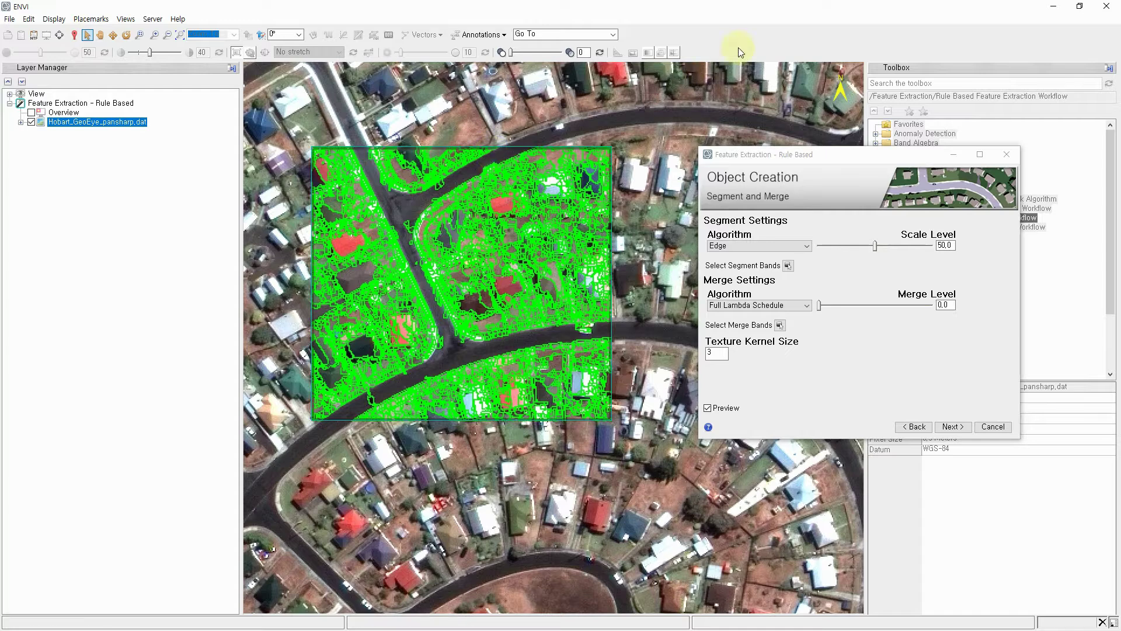
Restrict the segment bands to Band 4 only
{"action": "left_click", "coordinate": [788, 266]}
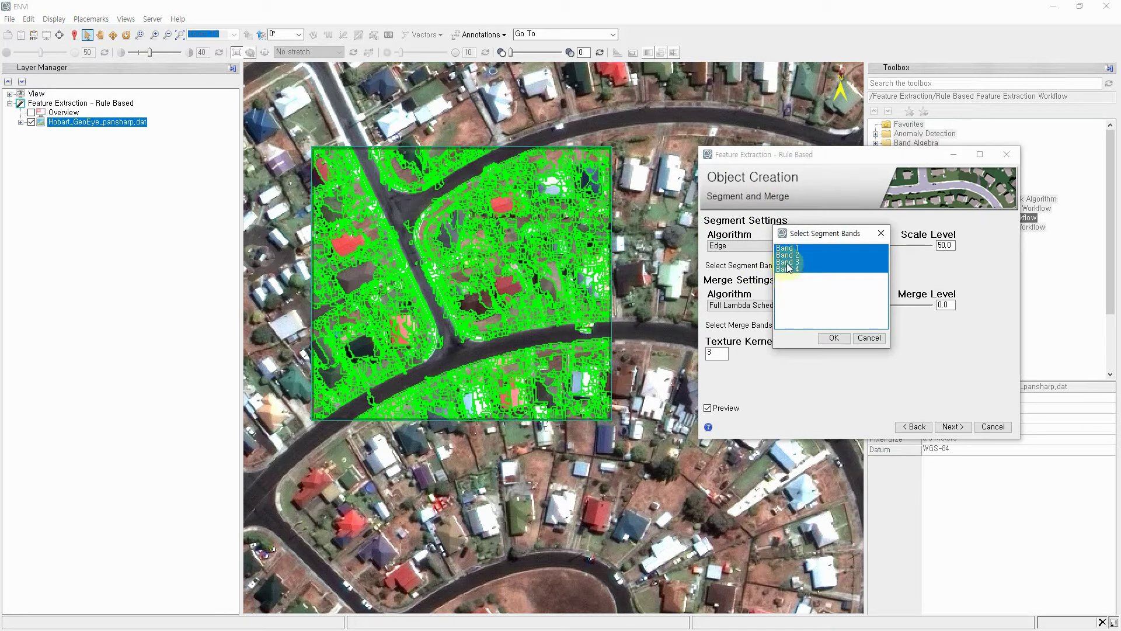
{"action": "left_click", "coordinate": [788, 268]}
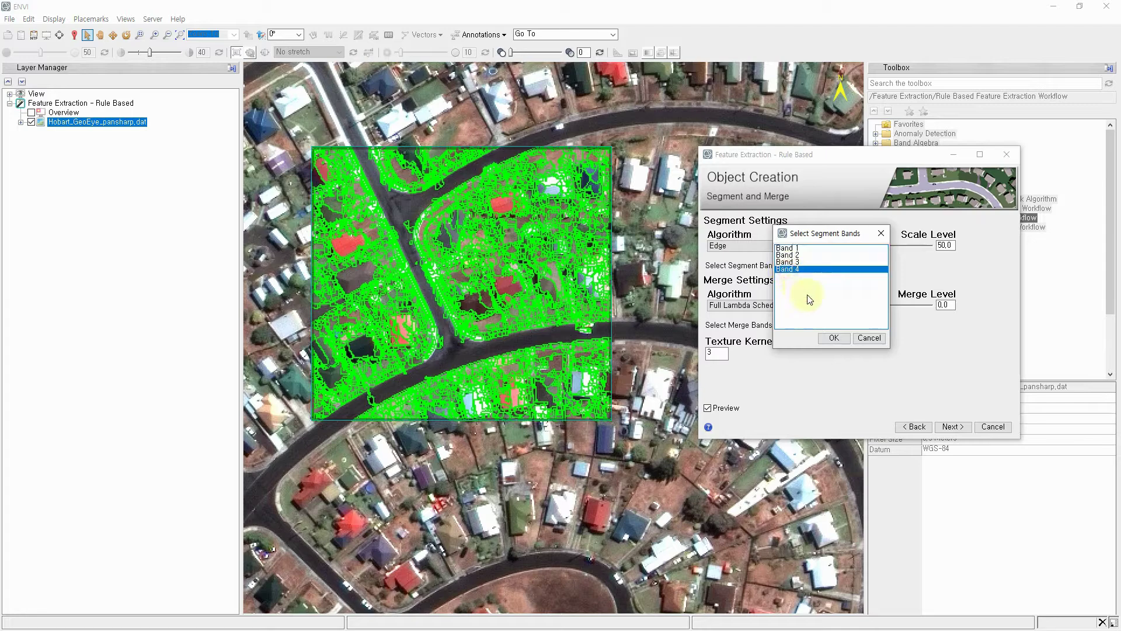
{"action": "left_click", "coordinate": [832, 339]}
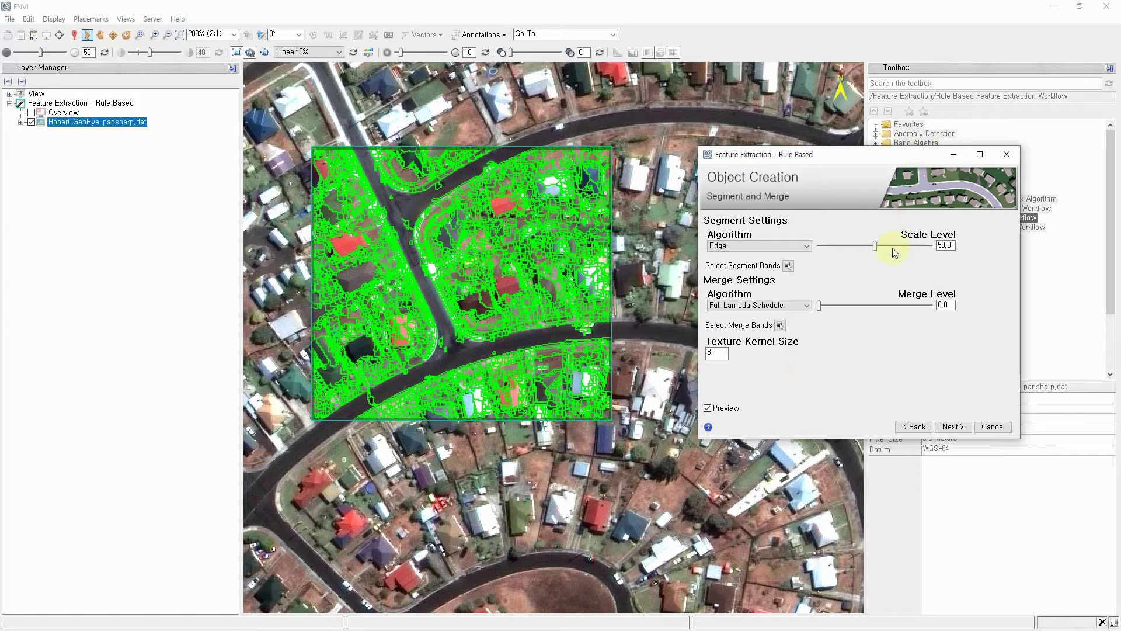
Set the segmentation Scale Level to 40.5 and the Merge Level to 79.3
{"action": "left_click_drag", "start_coordinate": [874, 247], "coordinate": [871, 247]}
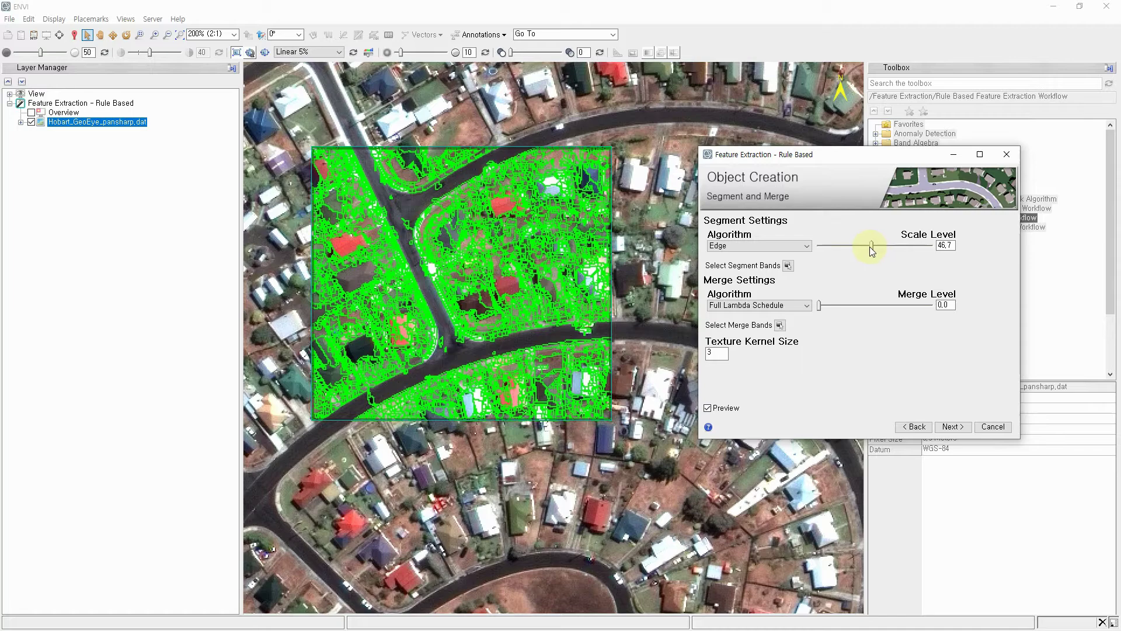
{"action": "left_click_drag", "start_coordinate": [864, 250], "coordinate": [865, 311]}
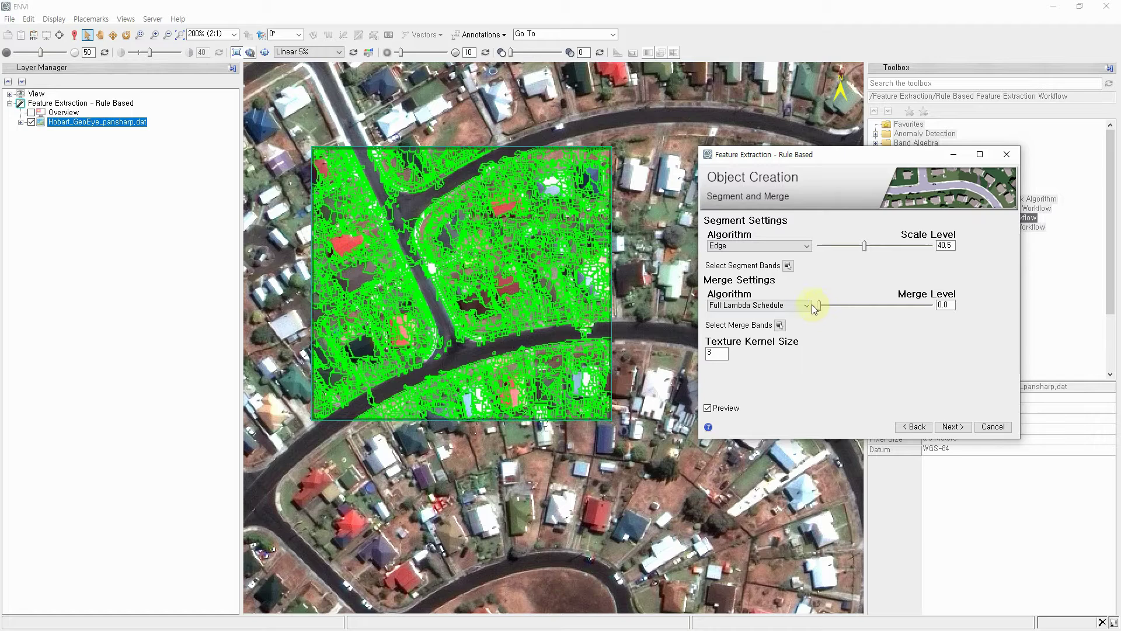
{"action": "left_click_drag", "start_coordinate": [818, 304], "coordinate": [909, 312]}
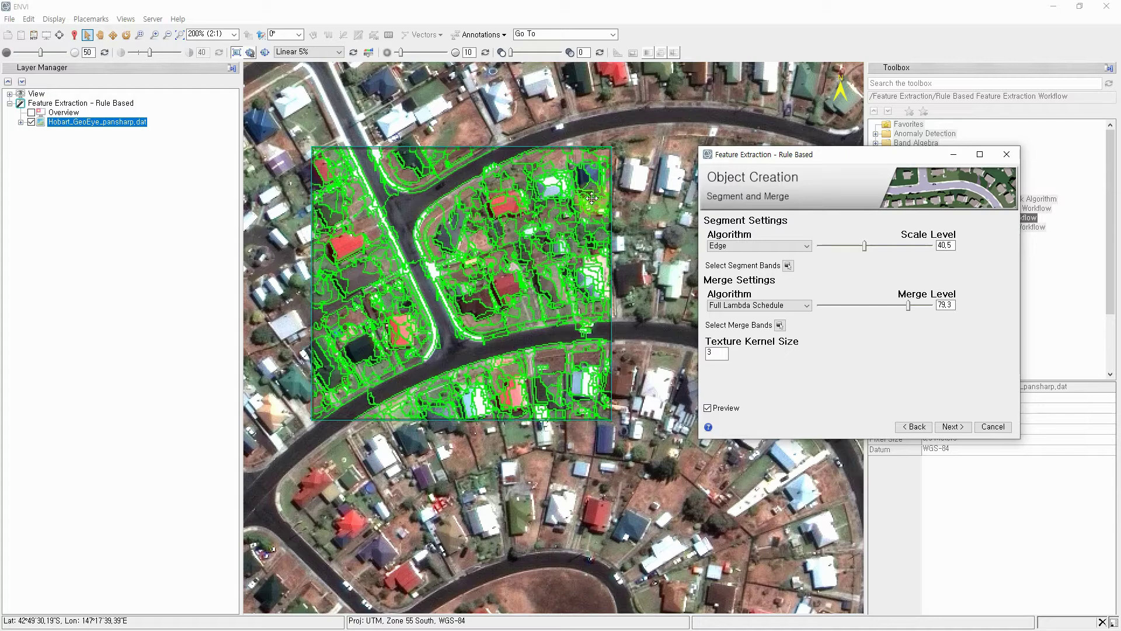
Compare the previewed segments with the houses and roads, and raise the Merge Level to 89.2
{"action": "left_click_drag", "start_coordinate": [551, 175], "coordinate": [597, 128]}
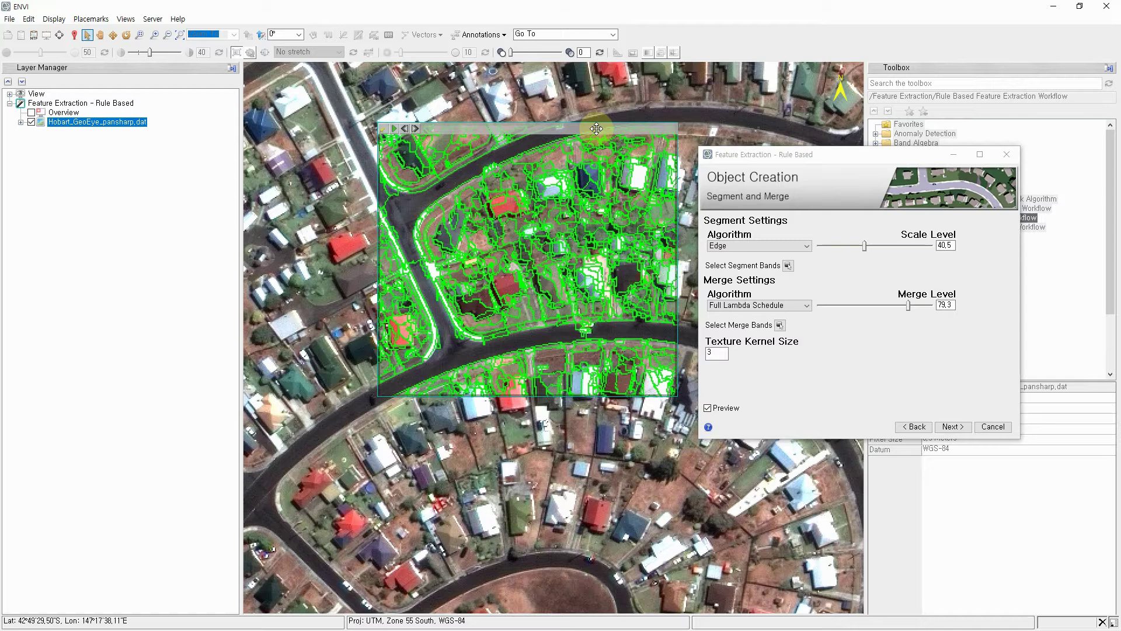
{"action": "left_click_drag", "start_coordinate": [596, 129], "coordinate": [540, 162]}
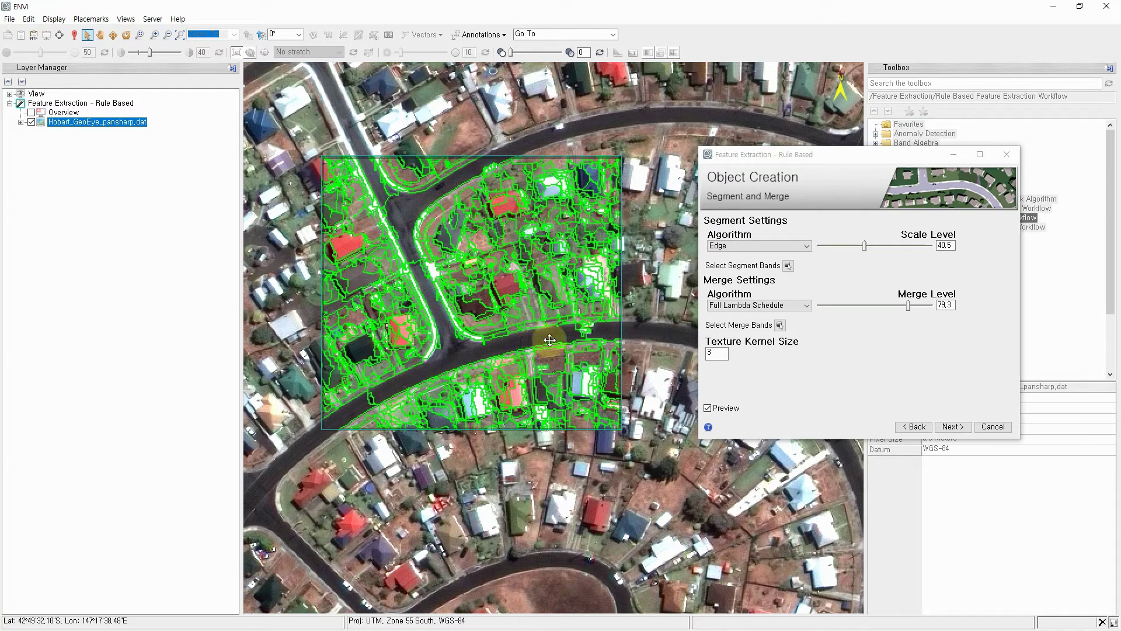
{"action": "mouse_move", "coordinate": [538, 185]}
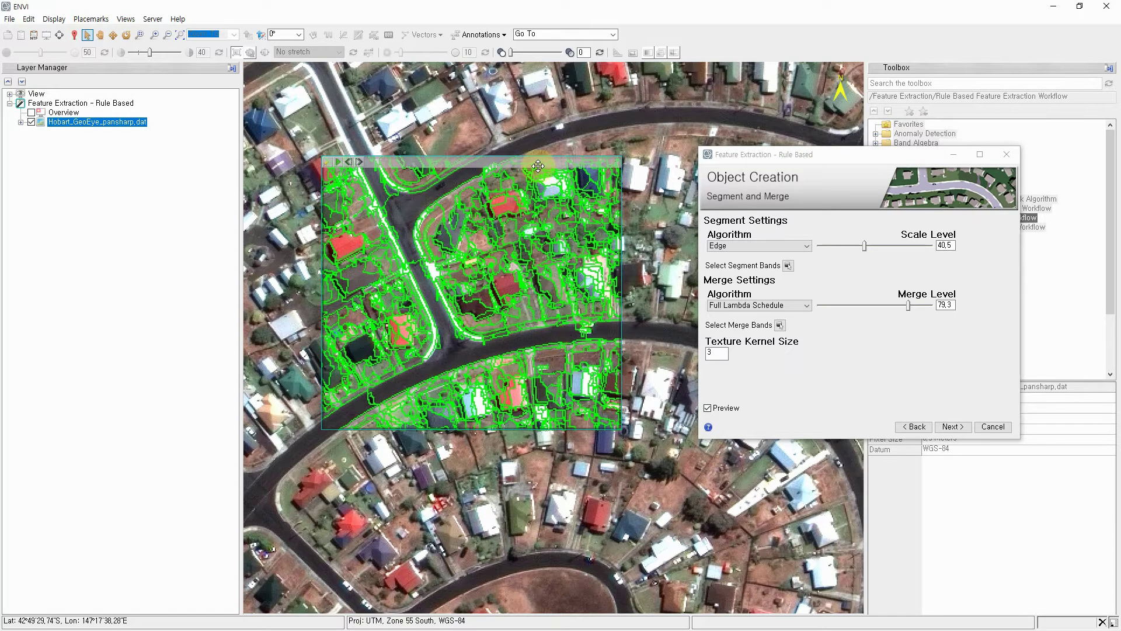
{"action": "left_click_drag", "start_coordinate": [538, 162], "coordinate": [534, 133]}
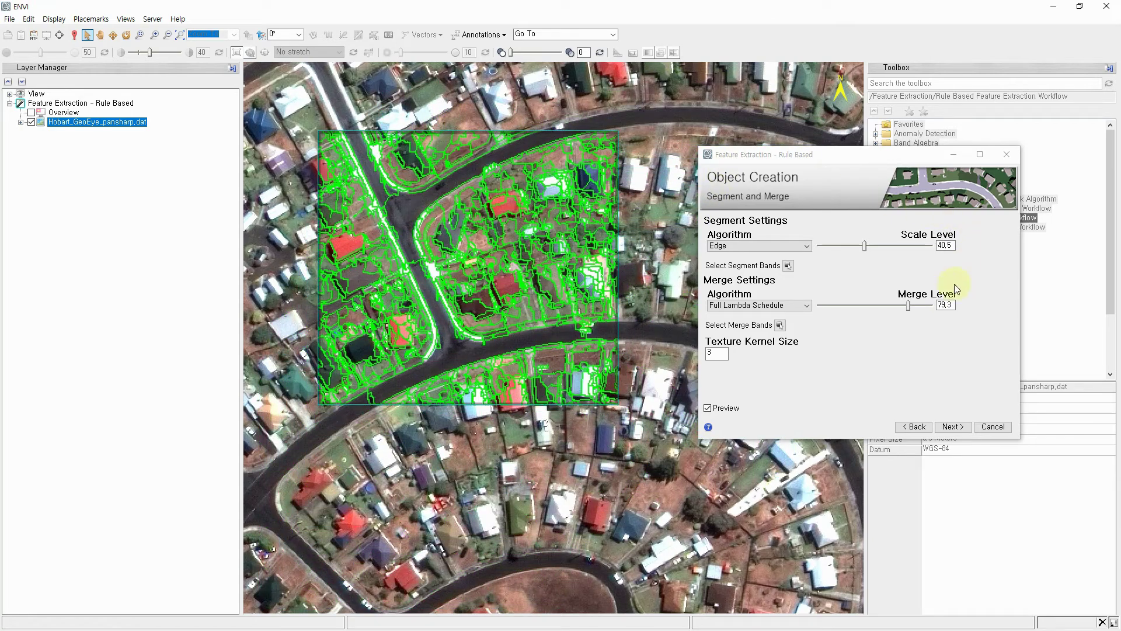
{"action": "left_click_drag", "start_coordinate": [909, 304], "coordinate": [913, 305]}
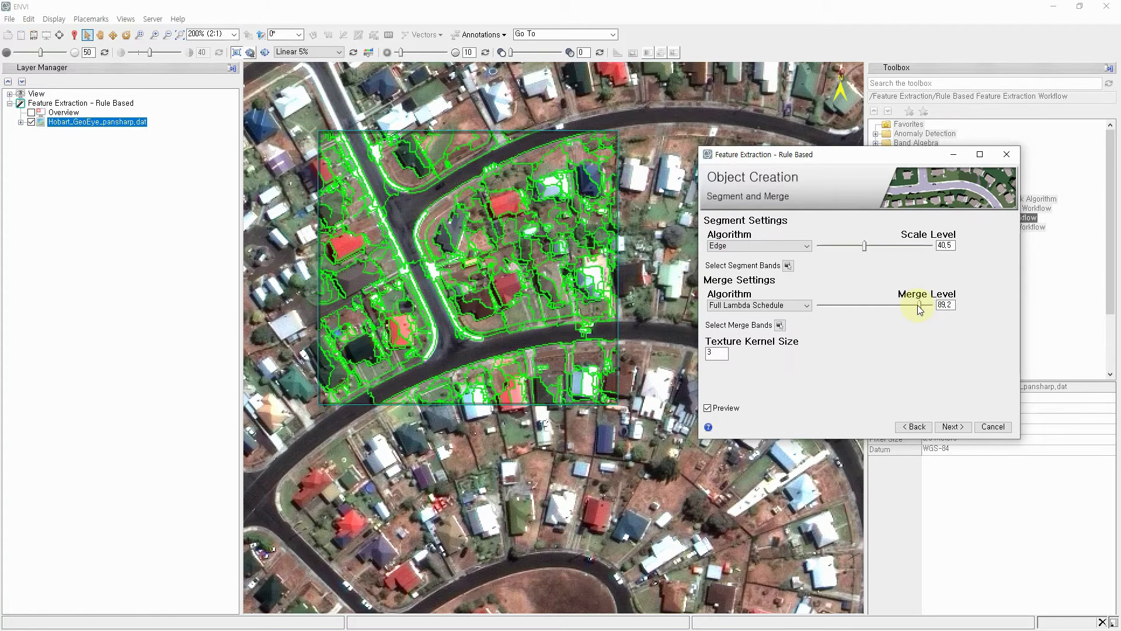
Examine the merged segments over different parts of the residential area at several zoom levels
{"action": "left_click", "coordinate": [560, 138]}
{"action": "left_click_drag", "start_coordinate": [560, 139], "coordinate": [583, 131]}
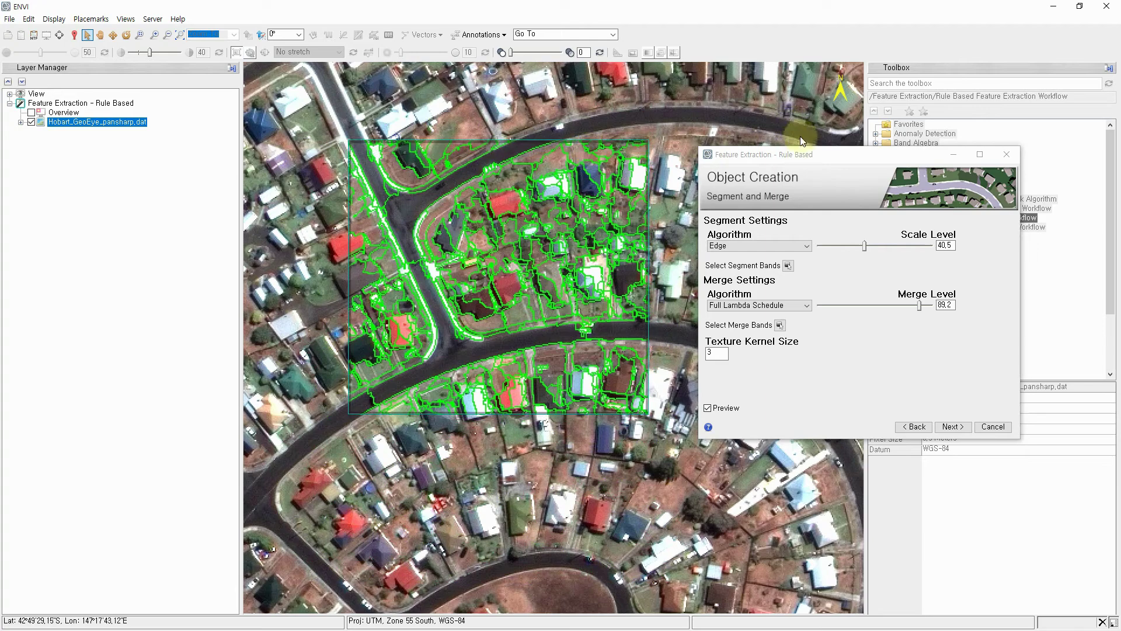
{"action": "left_click_drag", "start_coordinate": [804, 157], "coordinate": [941, 162]}
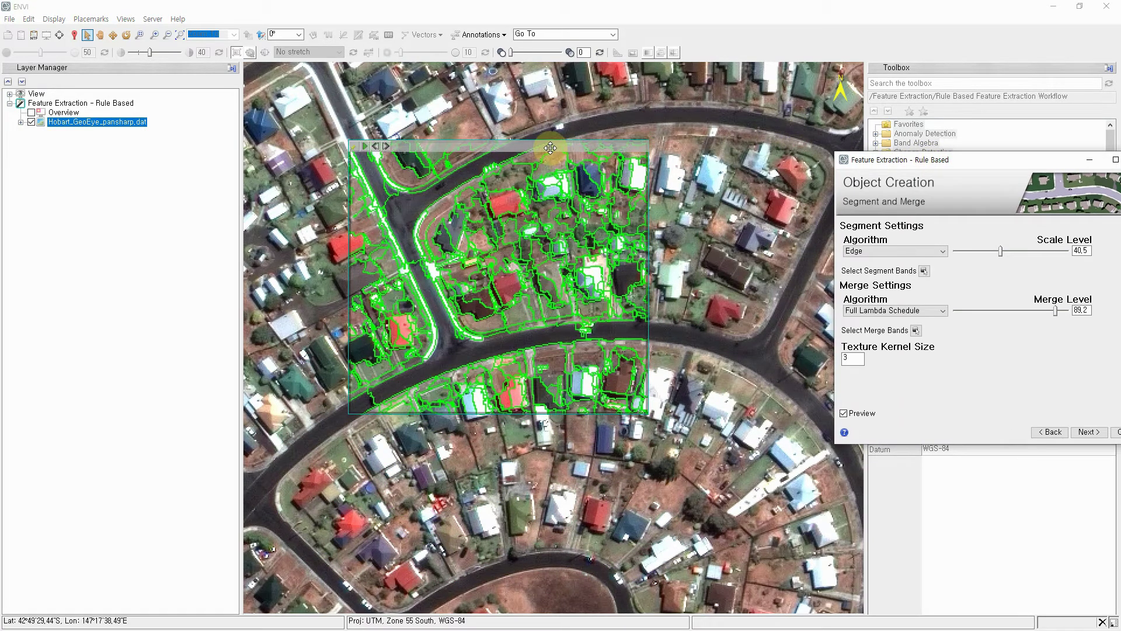
{"action": "left_click_drag", "start_coordinate": [549, 147], "coordinate": [621, 153]}
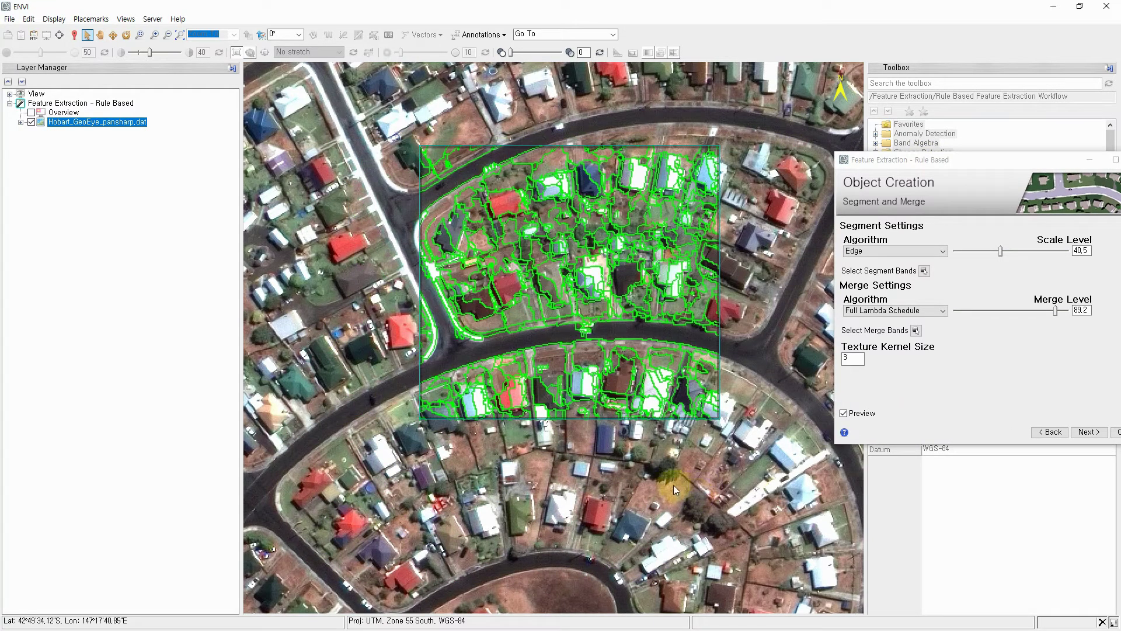
{"action": "scroll", "coordinate": [650, 469], "scroll_direction": "down", "scroll_amount": 5}
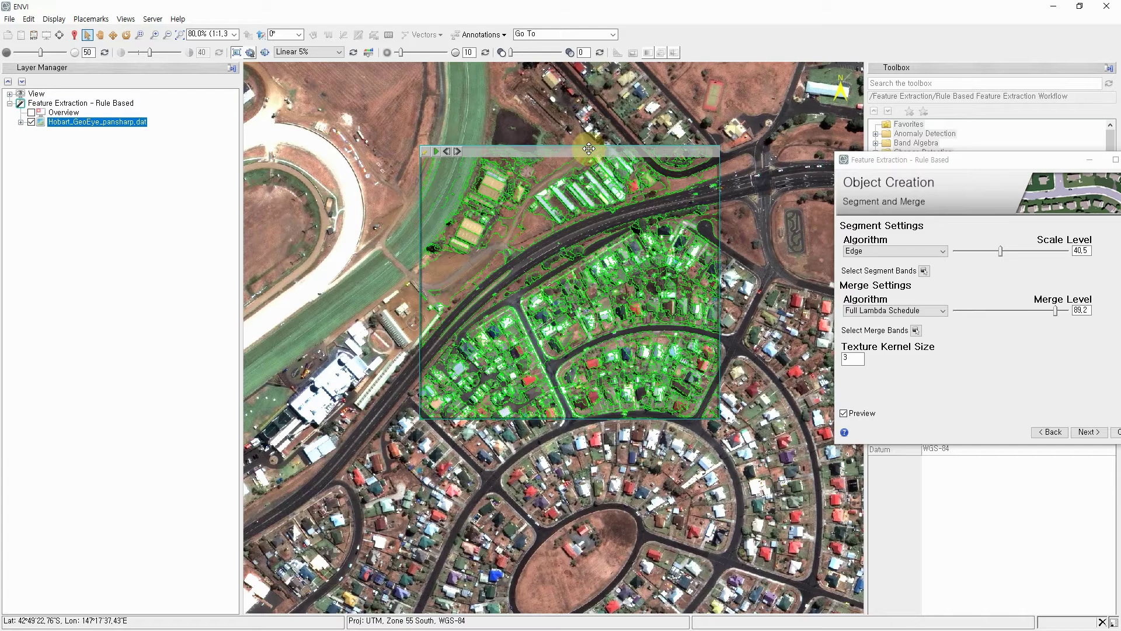
{"action": "left_click_drag", "start_coordinate": [585, 150], "coordinate": [648, 287]}
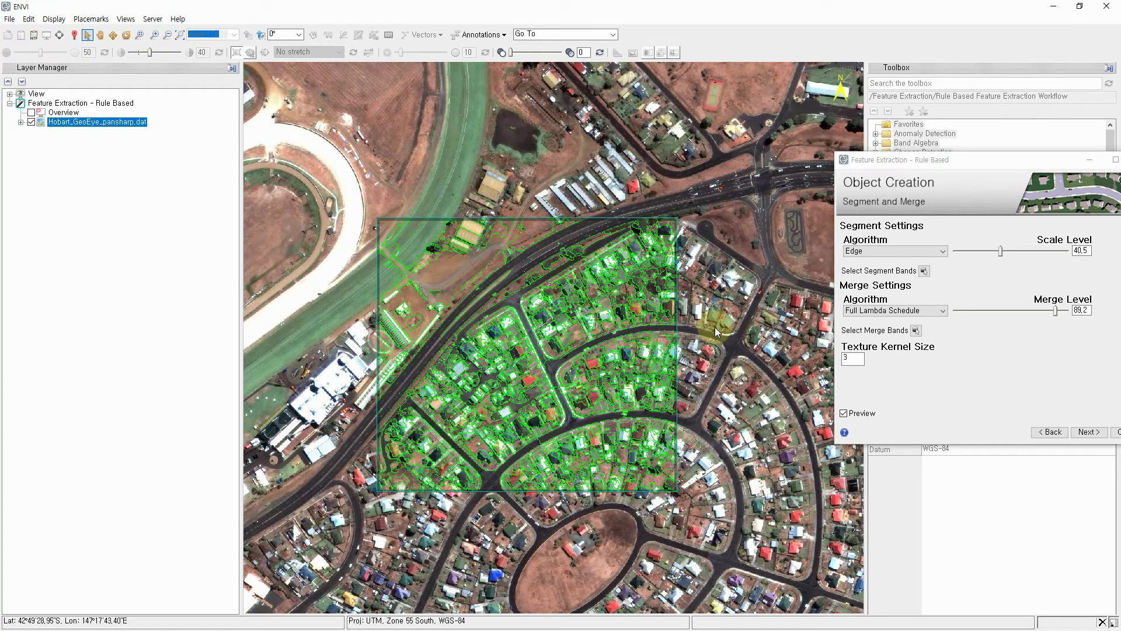
{"action": "scroll", "coordinate": [706, 308], "scroll_direction": "up", "scroll_amount": 2}
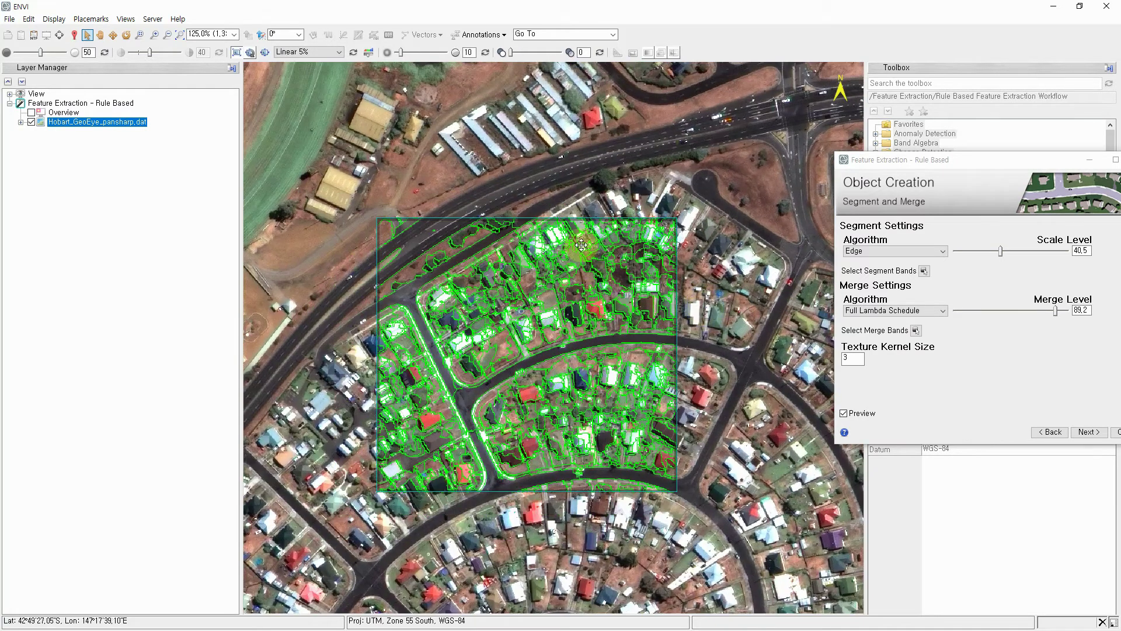
Accept the segment and merge settings and add a new class for the rule-based classification
{"action": "left_click_drag", "start_coordinate": [921, 162], "coordinate": [817, 179]}
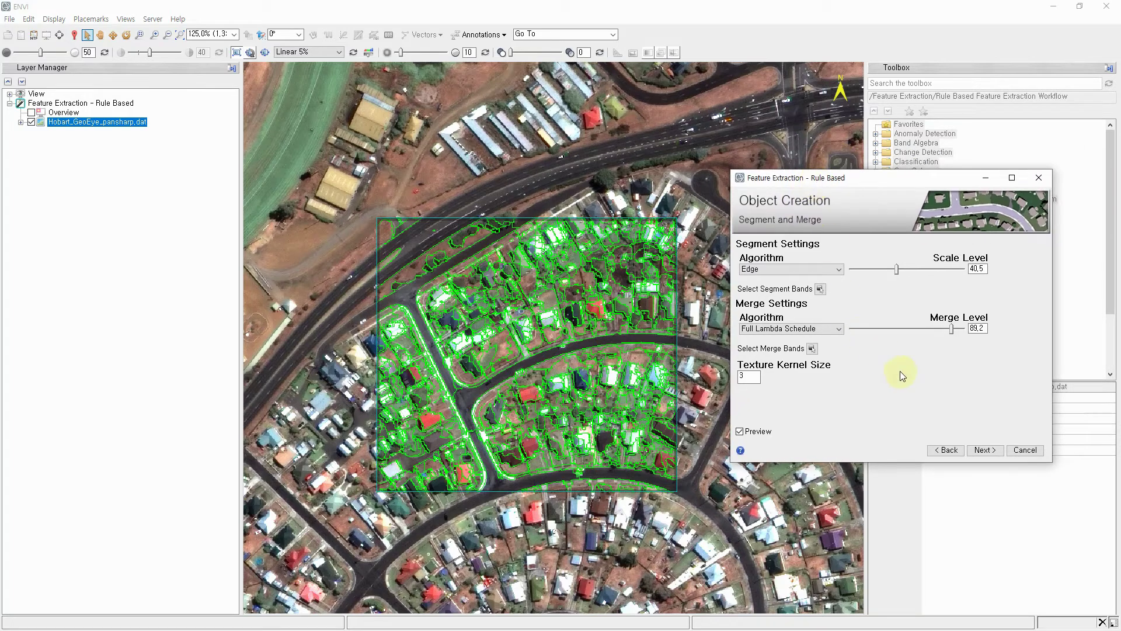
{"action": "left_click", "coordinate": [987, 451]}
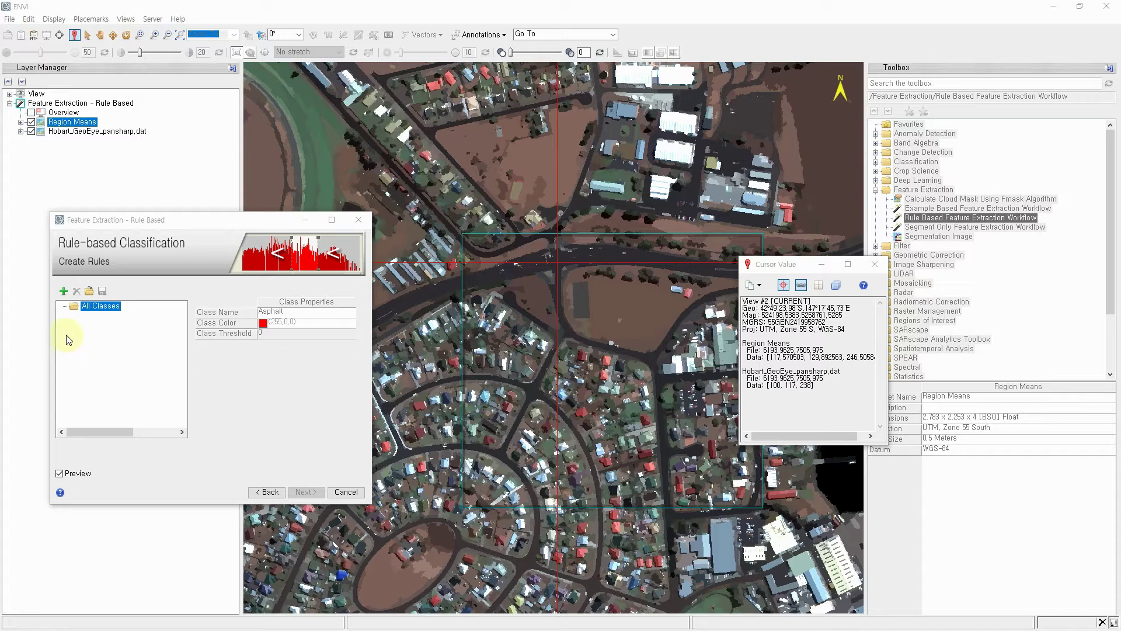
{"action": "left_click", "coordinate": [63, 291]}
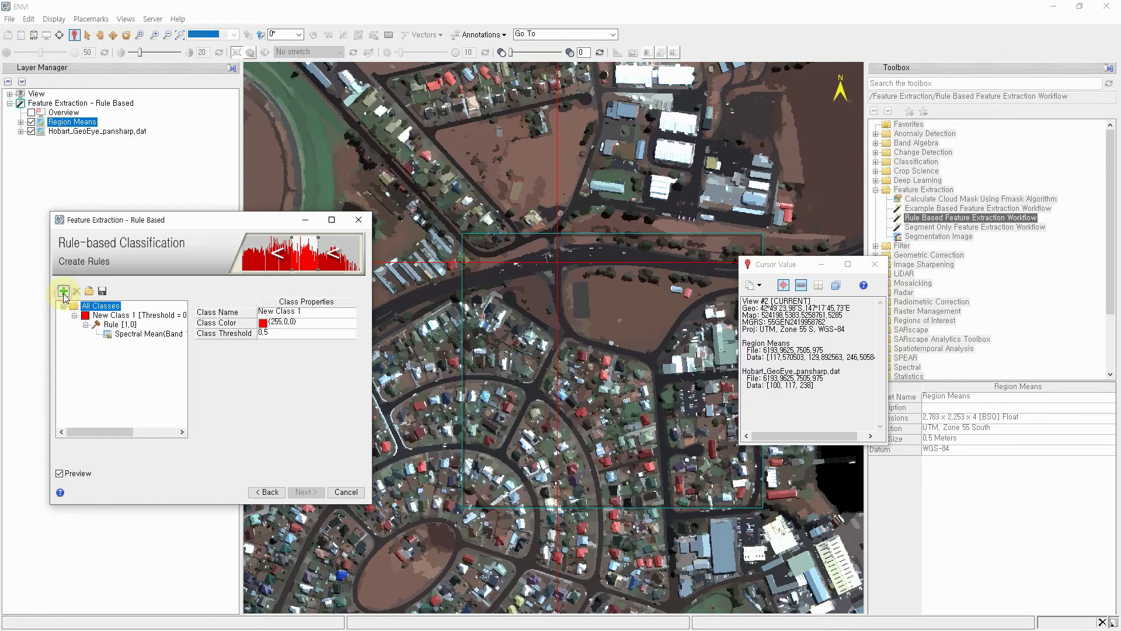
Name the new class Asphalt and turn off the classification preview
{"action": "left_click", "coordinate": [293, 311]}
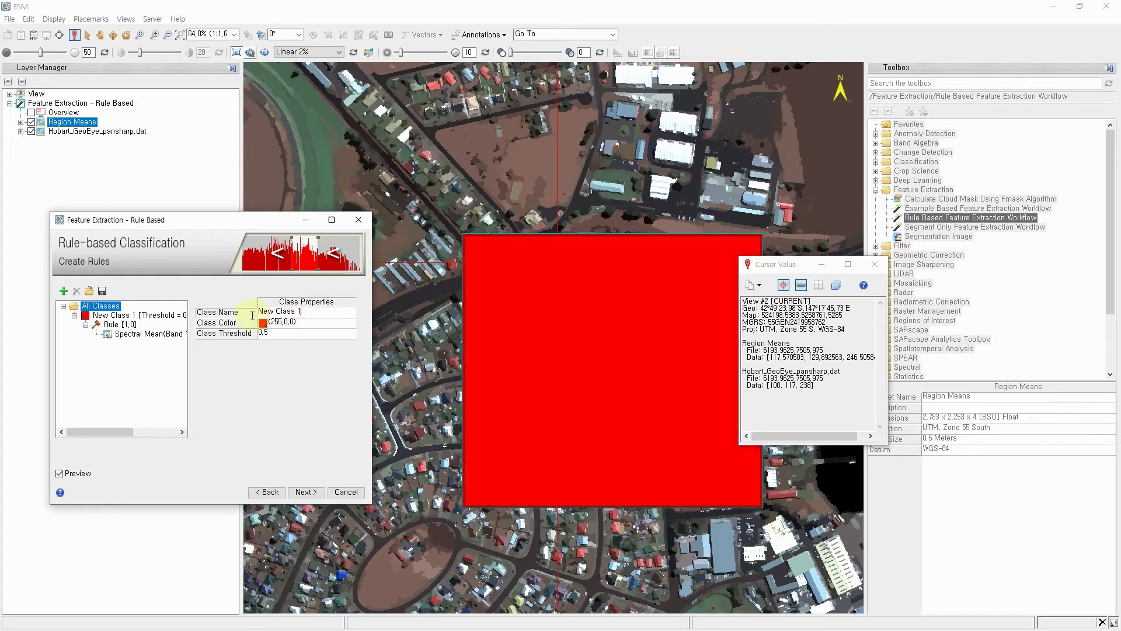
{"action": "left_click", "coordinate": [488, 394]}
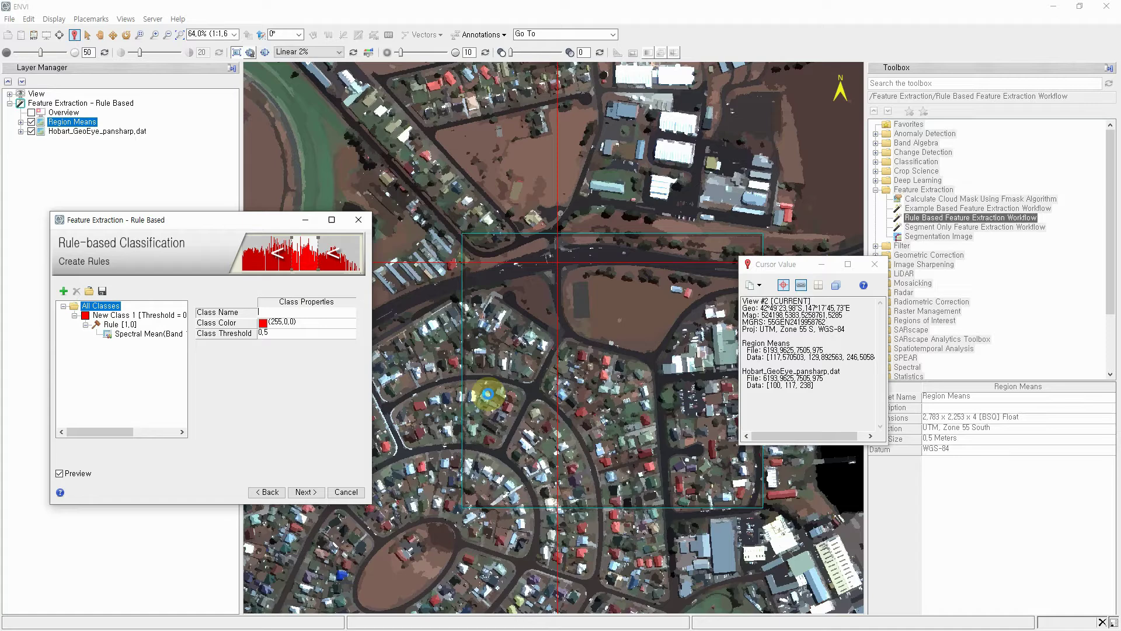
{"action": "type", "text": "Asphalt"}
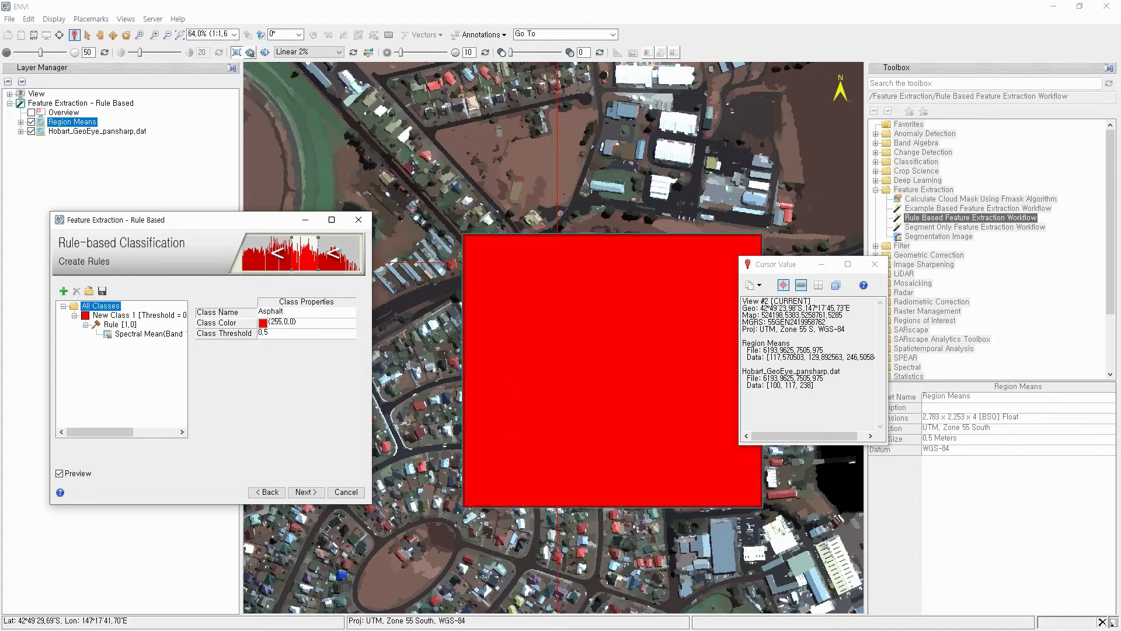
{"action": "key", "text": "Return"}
{"action": "left_click", "coordinate": [487, 394]}
{"action": "left_click", "coordinate": [451, 356]}
{"action": "left_click", "coordinate": [59, 474]}
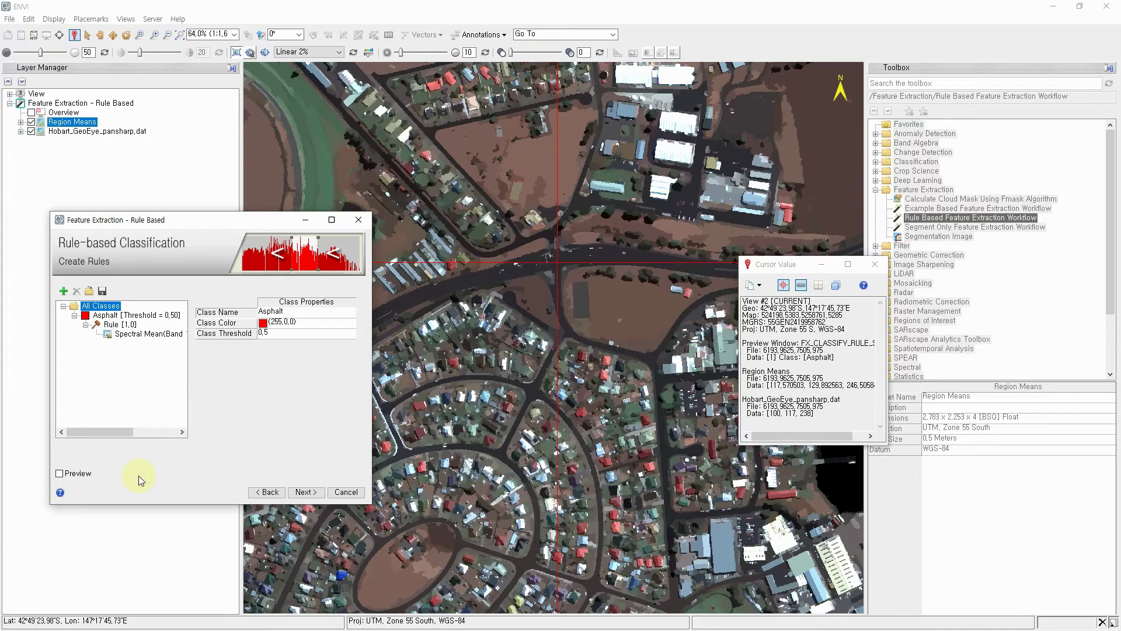
Set the spectral mean attribute of the Asphalt rule to use Band 4
{"action": "left_click", "coordinate": [138, 337]}
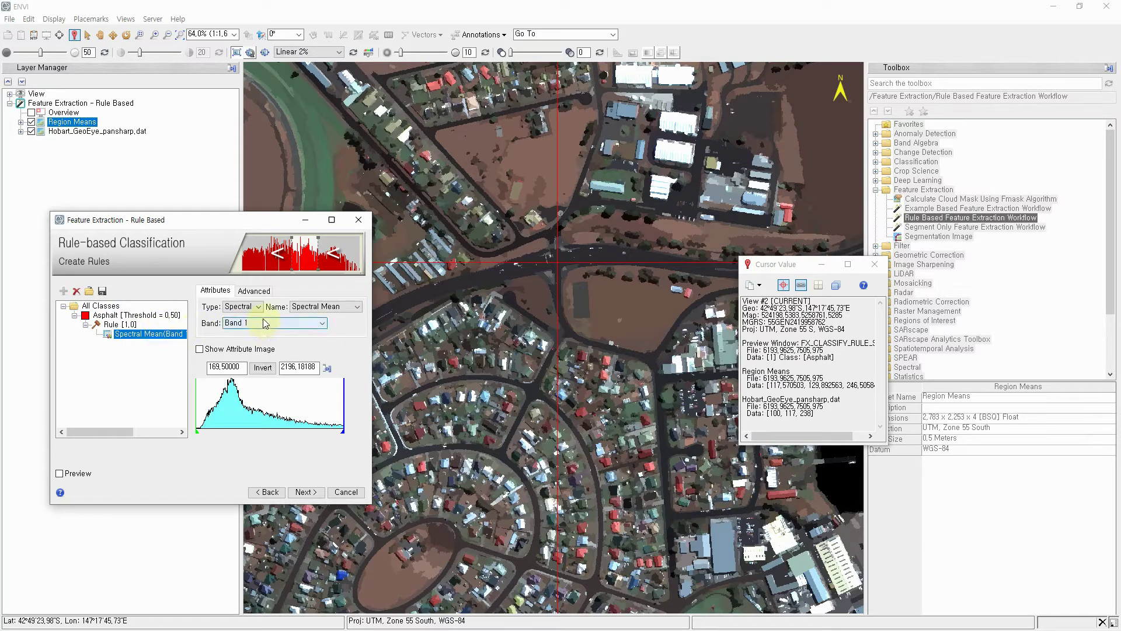
{"action": "left_click", "coordinate": [322, 323]}
{"action": "left_click", "coordinate": [245, 354]}
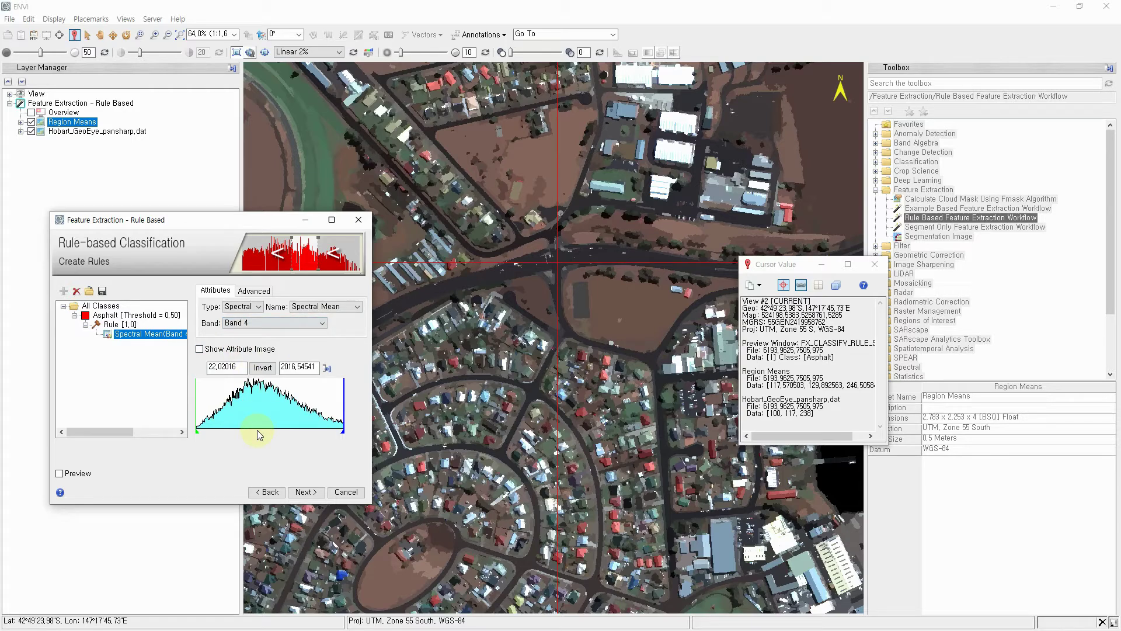
Open the Band 4 attribute histogram in a separate, widened window over the image and turn the preview back on
{"action": "left_click", "coordinate": [327, 368]}
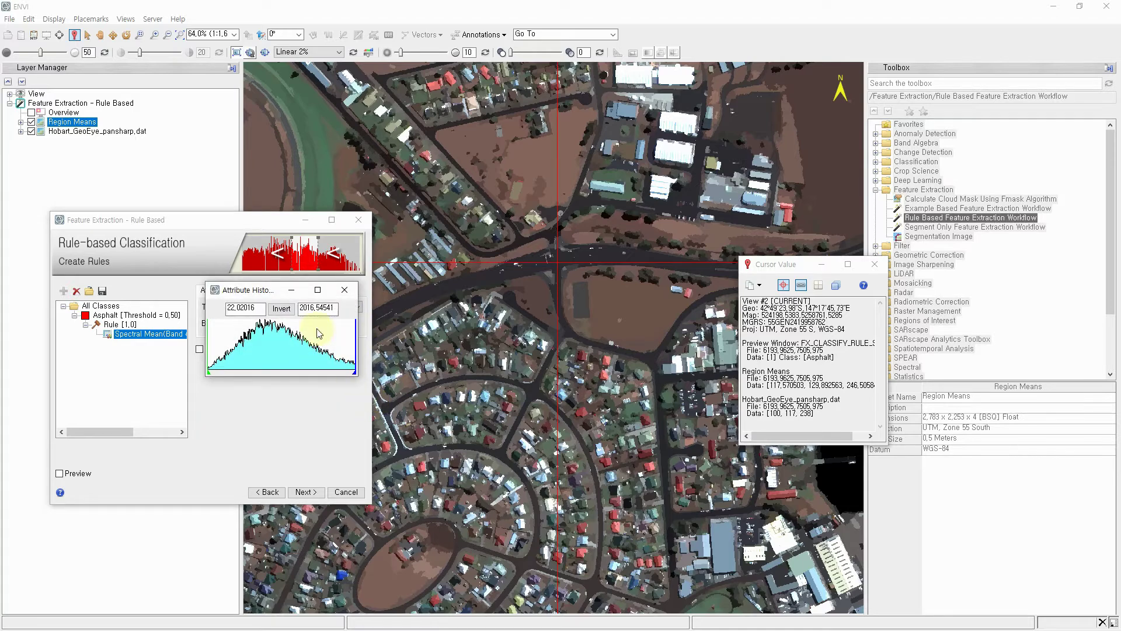
{"action": "left_click_drag", "start_coordinate": [257, 295], "coordinate": [383, 103]}
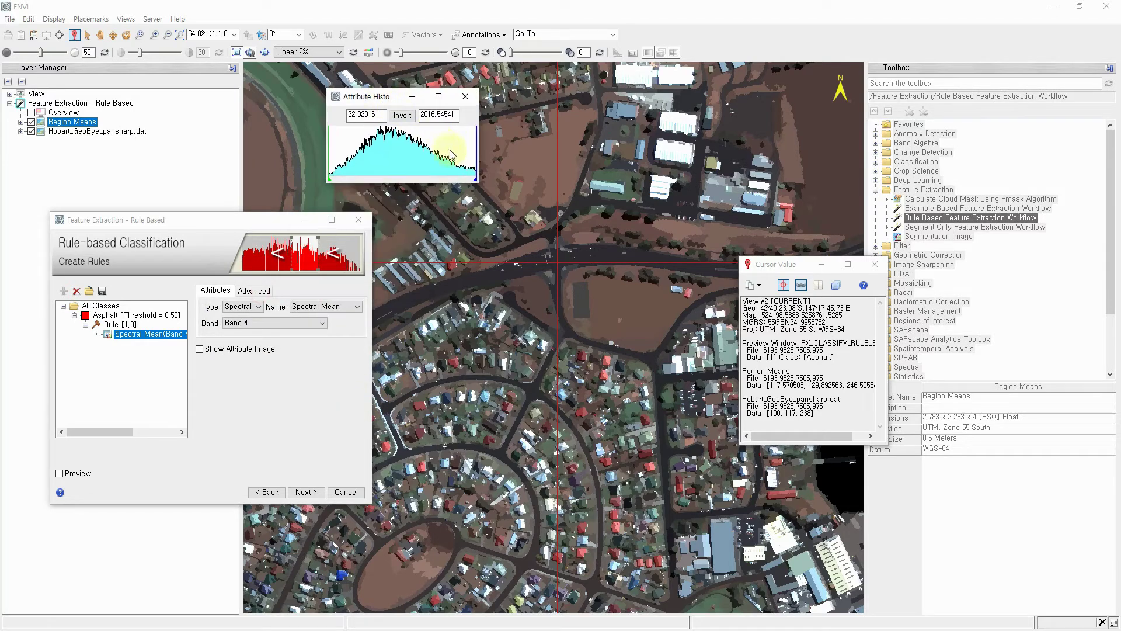
{"action": "left_click_drag", "start_coordinate": [478, 153], "coordinate": [811, 154]}
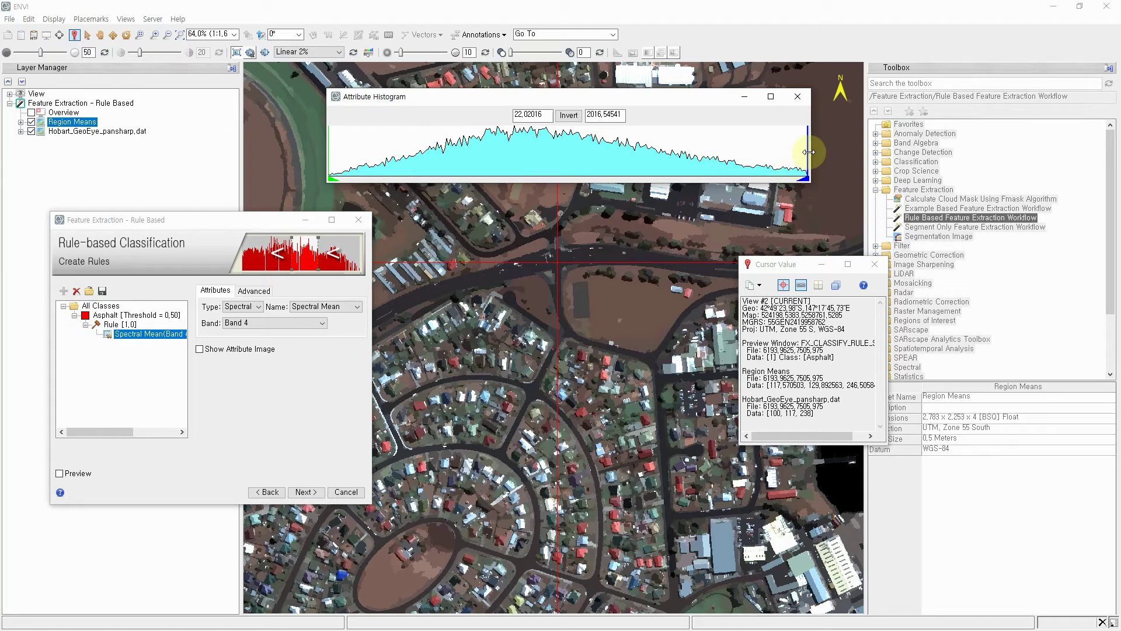
{"action": "left_click", "coordinate": [60, 474]}
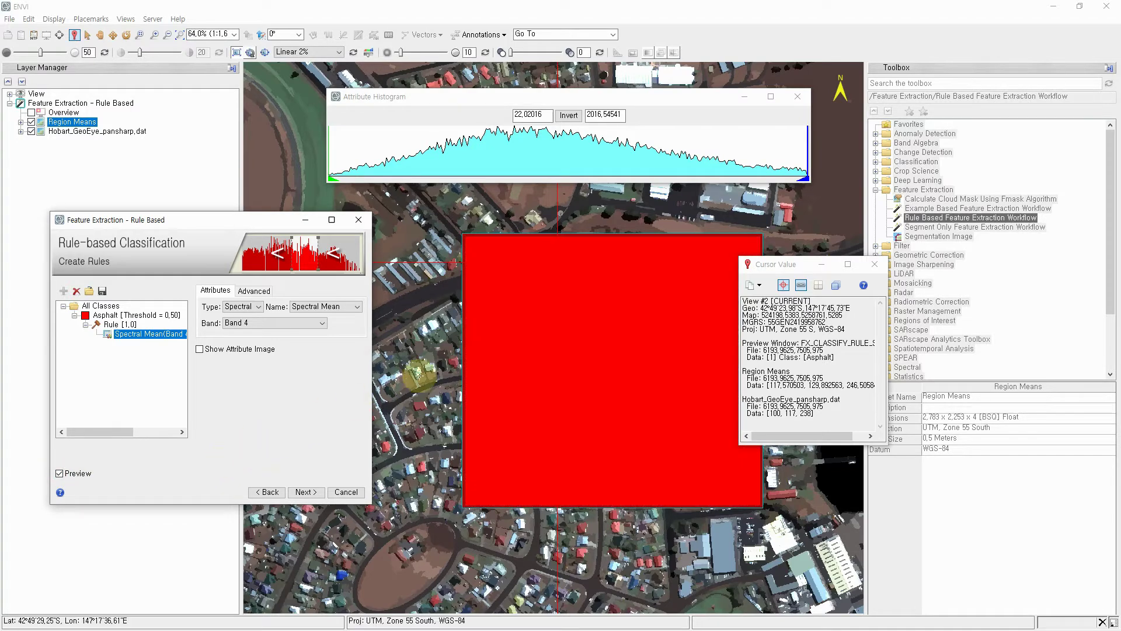
Lower the Band 4 spectral mean maximum to about 183.88 while checking the preview over the curved residential streets
{"action": "left_click_drag", "start_coordinate": [808, 146], "coordinate": [442, 147]}
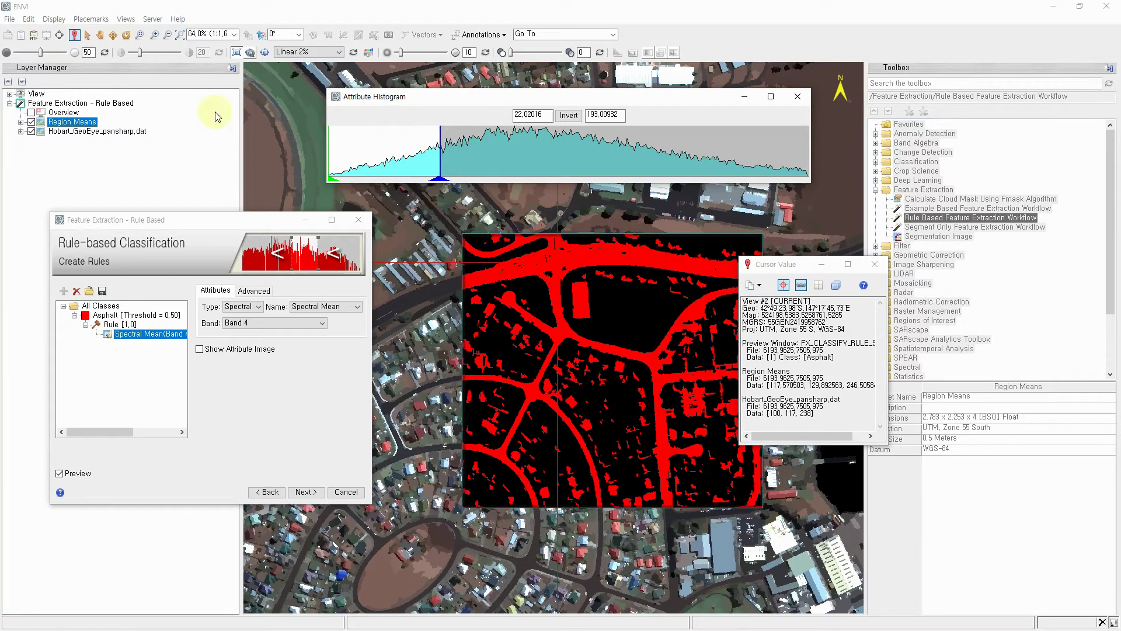
{"action": "left_click", "coordinate": [87, 35]}
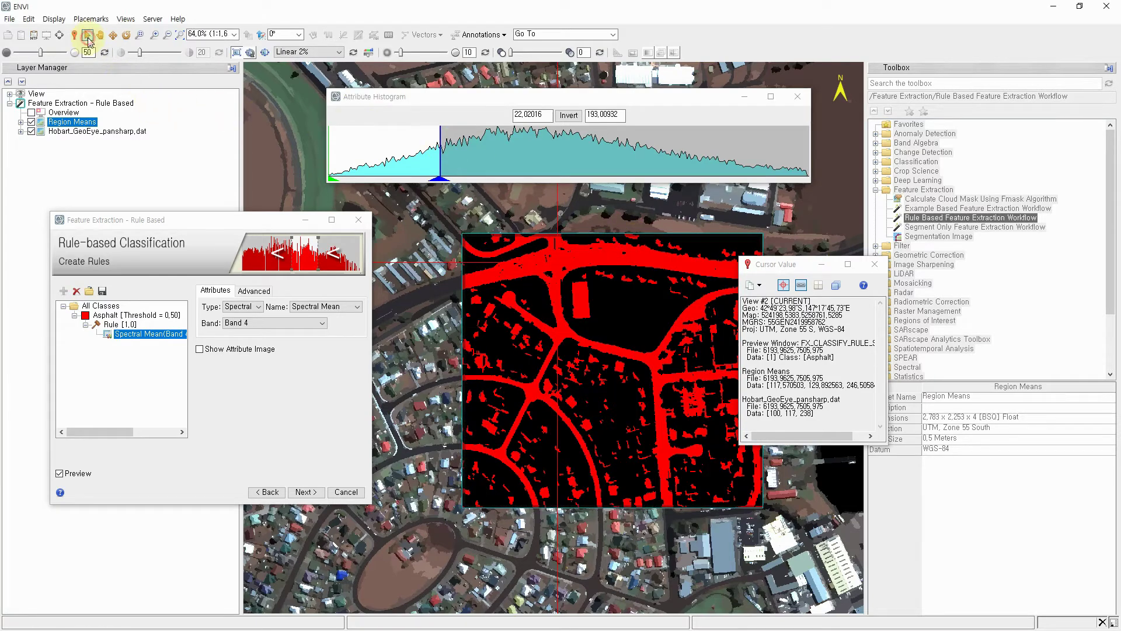
{"action": "left_click", "coordinate": [636, 235]}
{"action": "left_click_drag", "start_coordinate": [607, 236], "coordinate": [530, 282]}
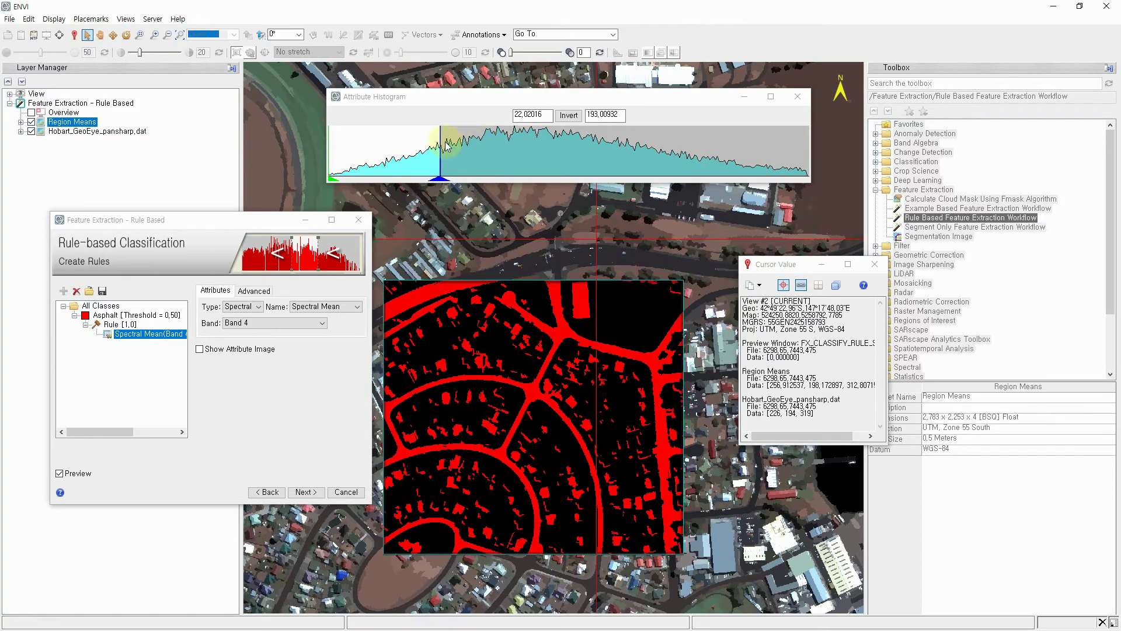
{"action": "left_click_drag", "start_coordinate": [441, 143], "coordinate": [433, 143]}
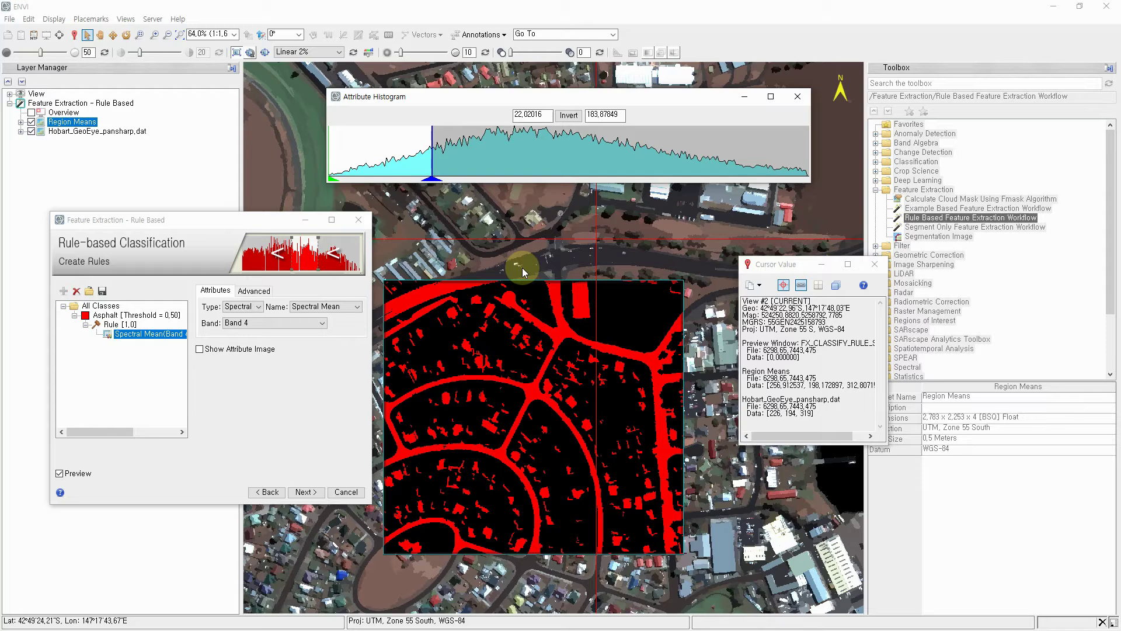
Check the preview over the water area and raise the Band 4 spectral mean minimum to about 82.79 to exclude the water
{"action": "left_click_drag", "start_coordinate": [793, 265], "coordinate": [880, 63]}
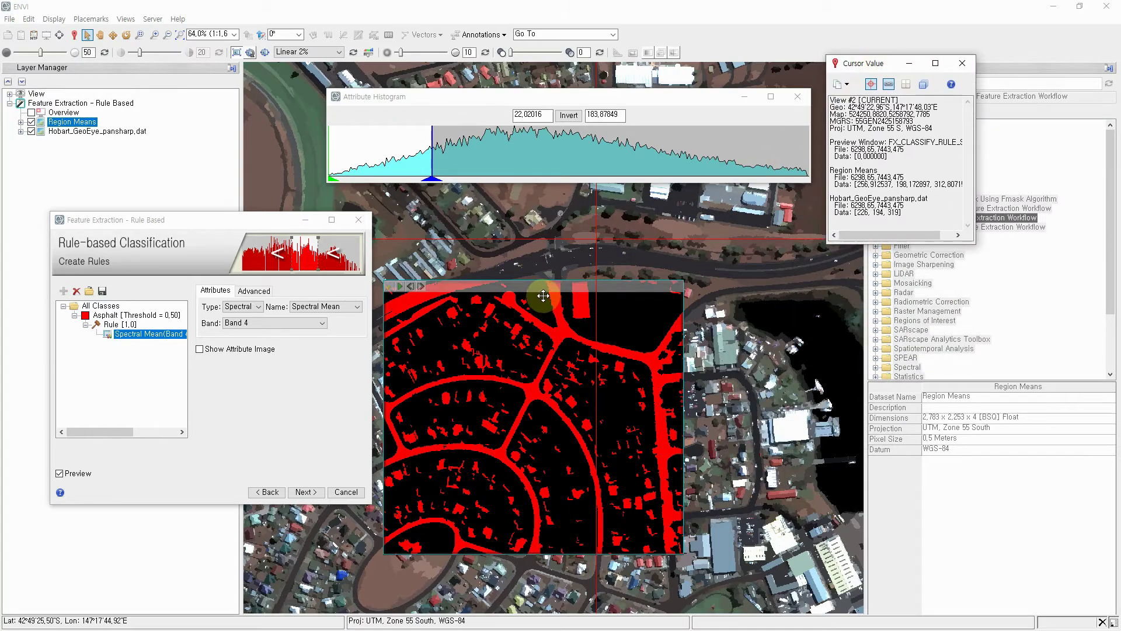
{"action": "left_click_drag", "start_coordinate": [543, 296], "coordinate": [570, 275]}
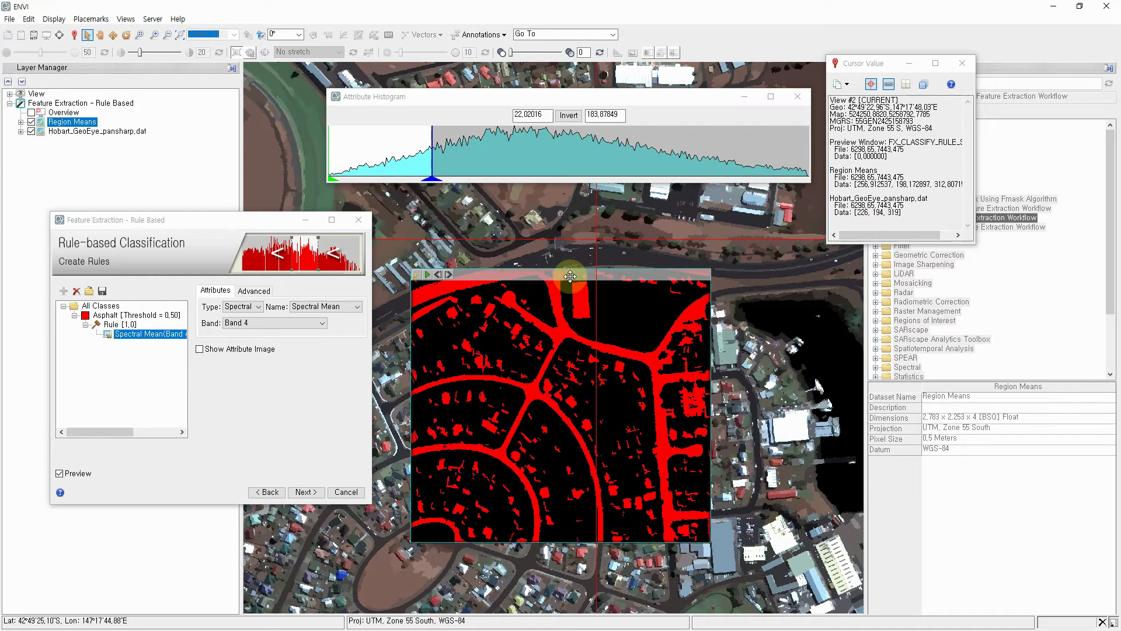
{"action": "left_click_drag", "start_coordinate": [570, 276], "coordinate": [710, 277]}
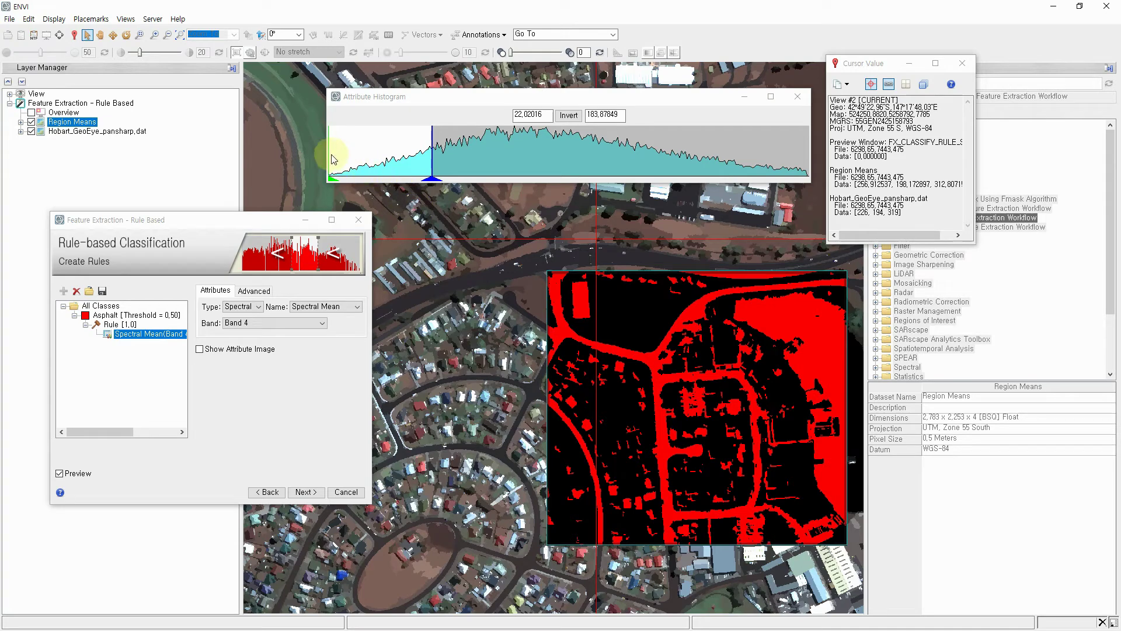
{"action": "left_click", "coordinate": [367, 95]}
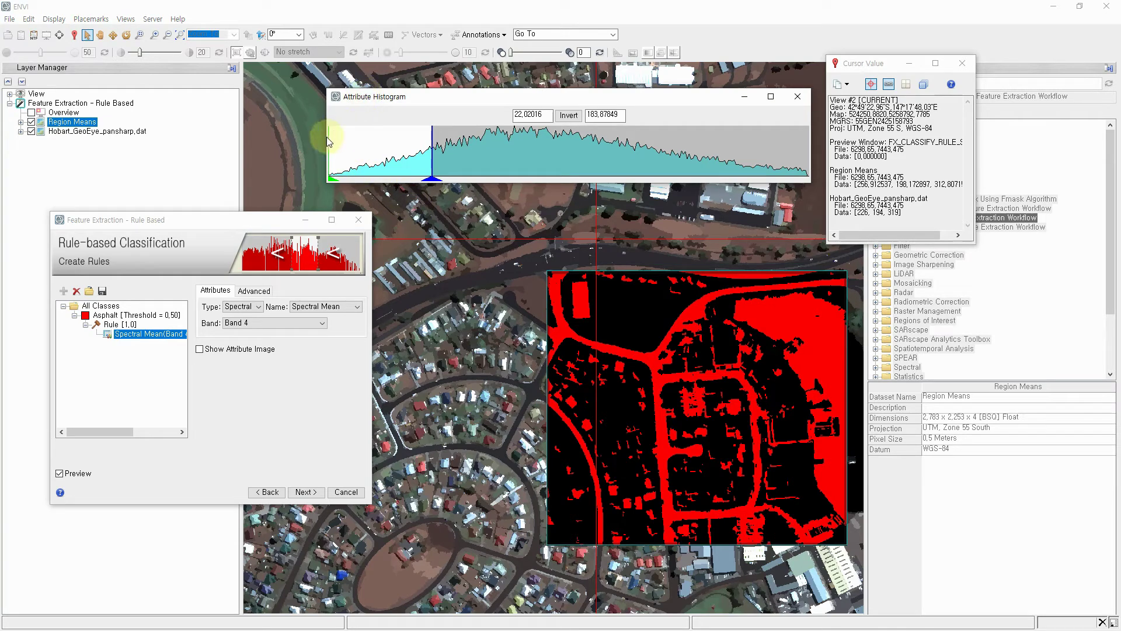
{"action": "left_click_drag", "start_coordinate": [330, 136], "coordinate": [341, 138]}
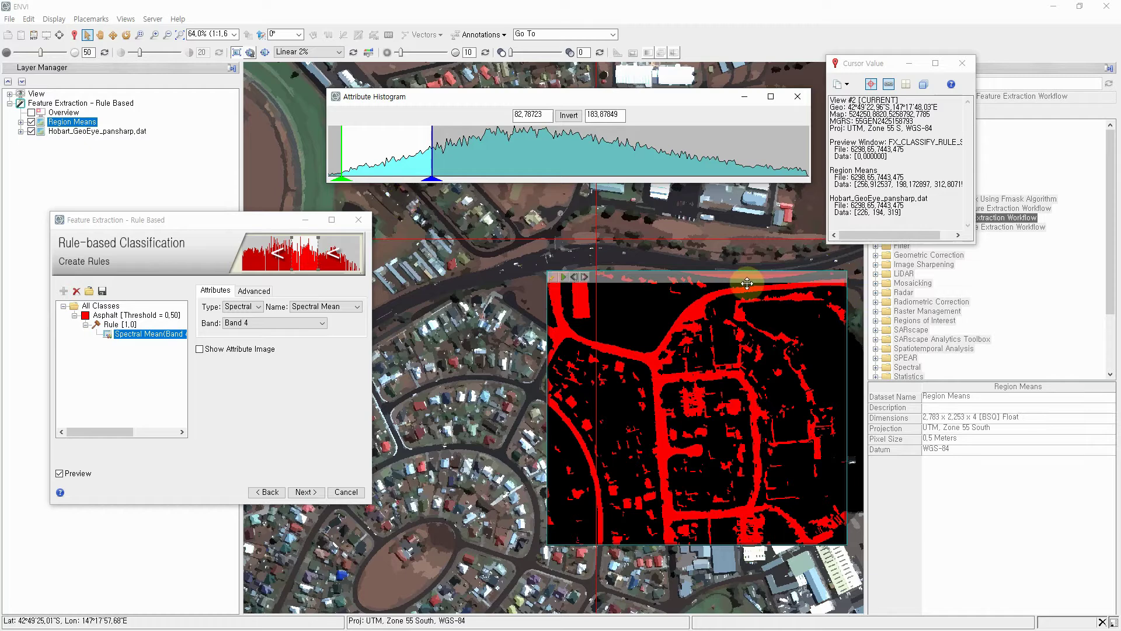
{"action": "left_click_drag", "start_coordinate": [727, 288], "coordinate": [604, 310]}
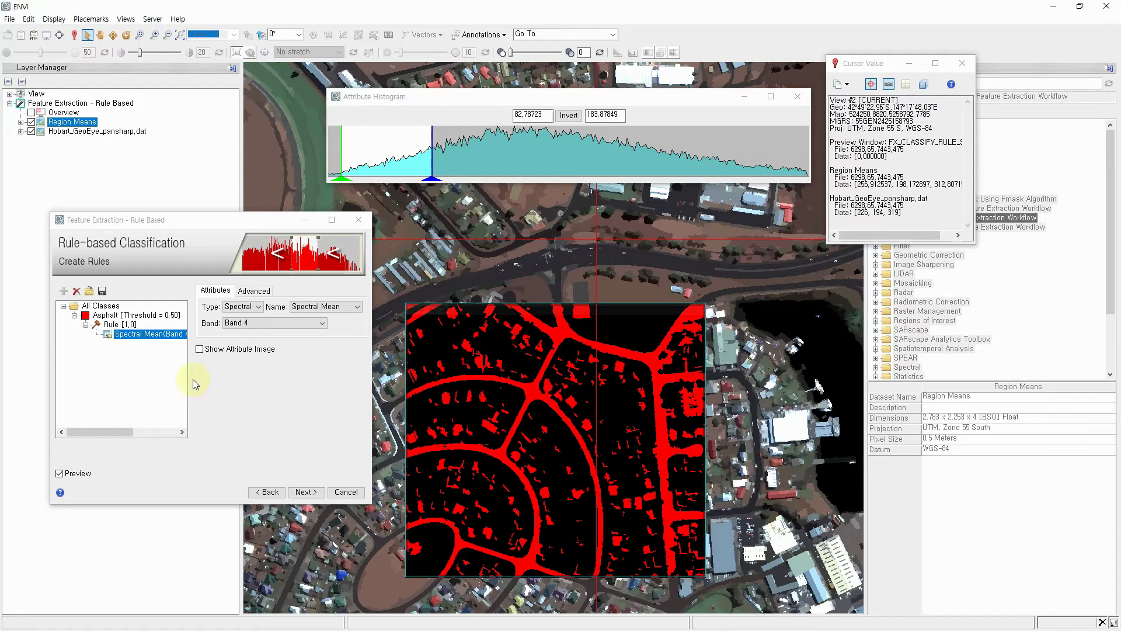
Add a spatial Major Length attribute to the Asphalt rule with a minimum of about 21.61
{"action": "left_click", "coordinate": [116, 325]}
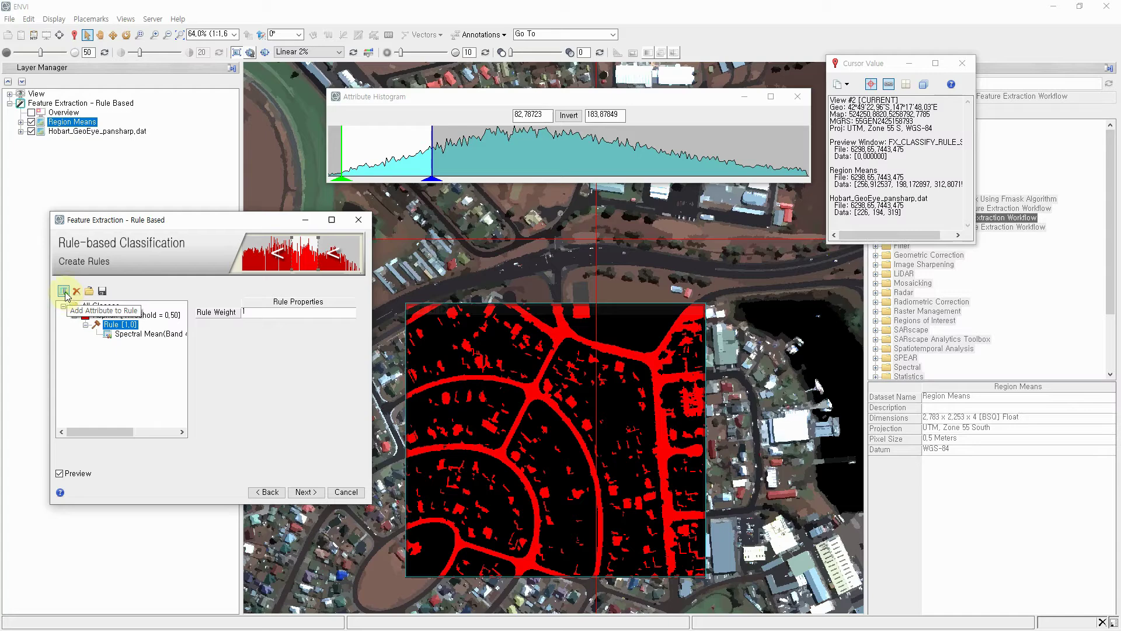
{"action": "left_click", "coordinate": [64, 291]}
{"action": "left_click", "coordinate": [137, 343]}
{"action": "left_click", "coordinate": [121, 353]}
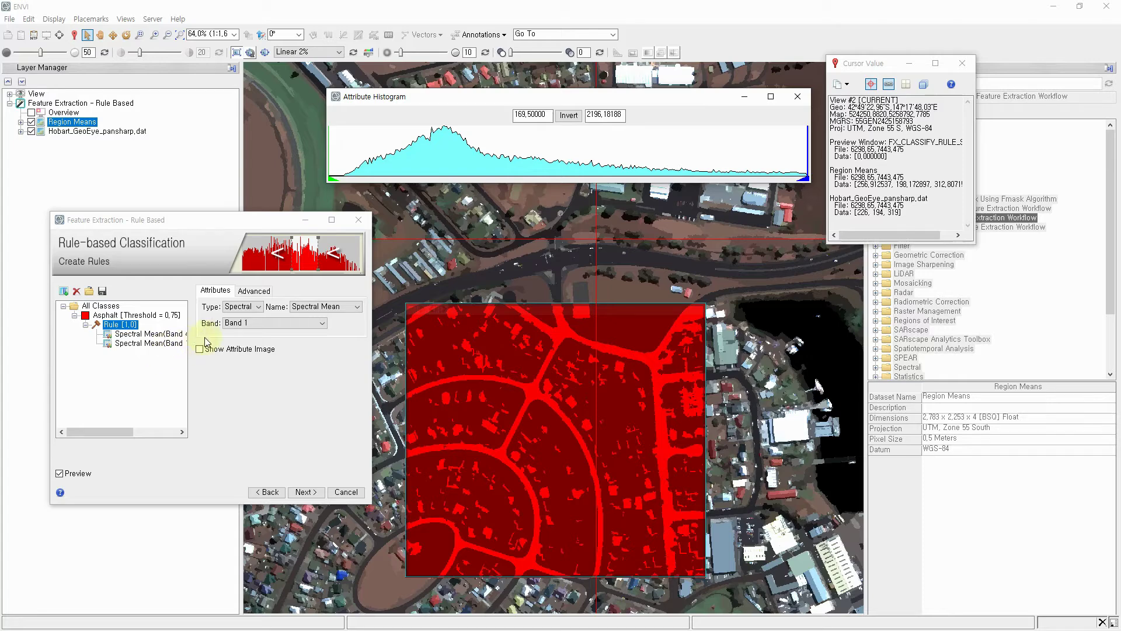
{"action": "left_click", "coordinate": [259, 308]}
{"action": "left_click", "coordinate": [236, 330]}
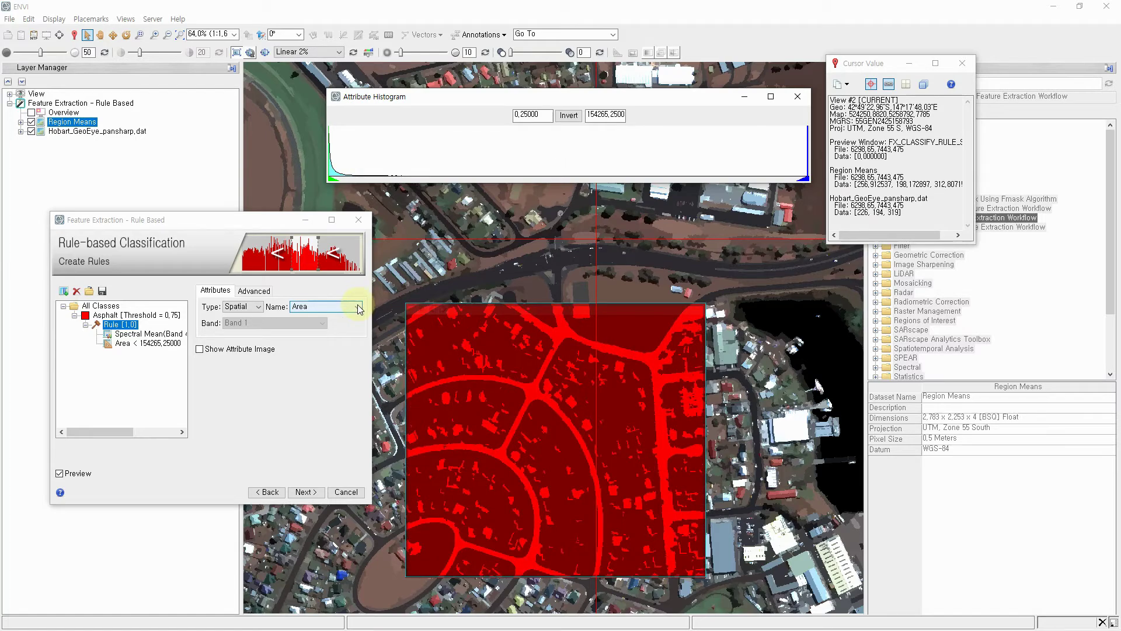
{"action": "left_click", "coordinate": [357, 306]}
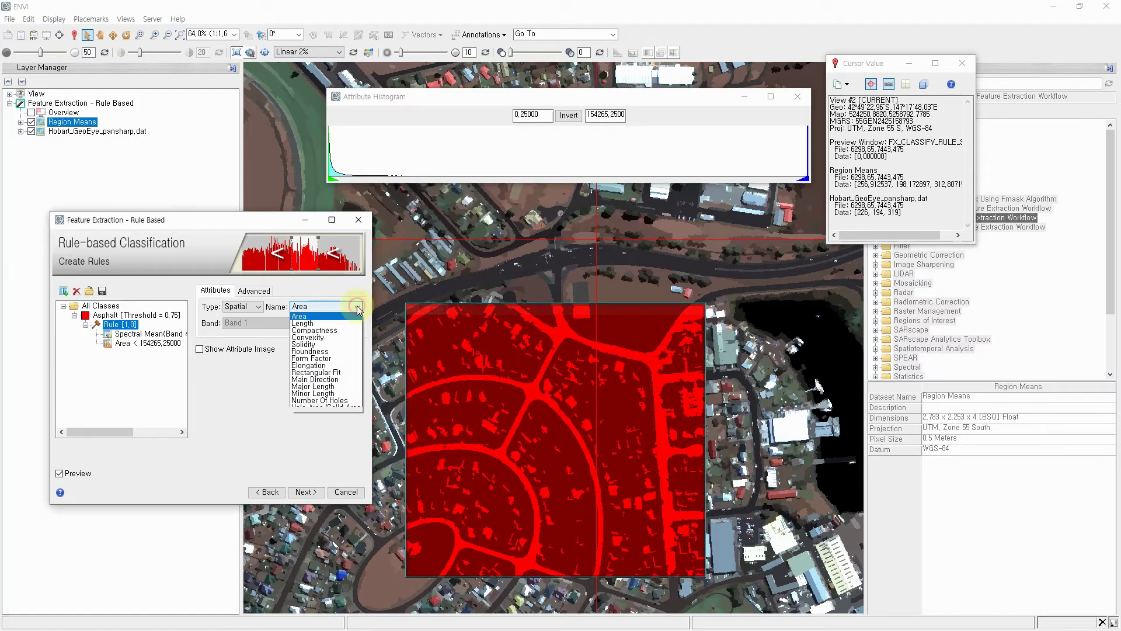
{"action": "left_click", "coordinate": [320, 387]}
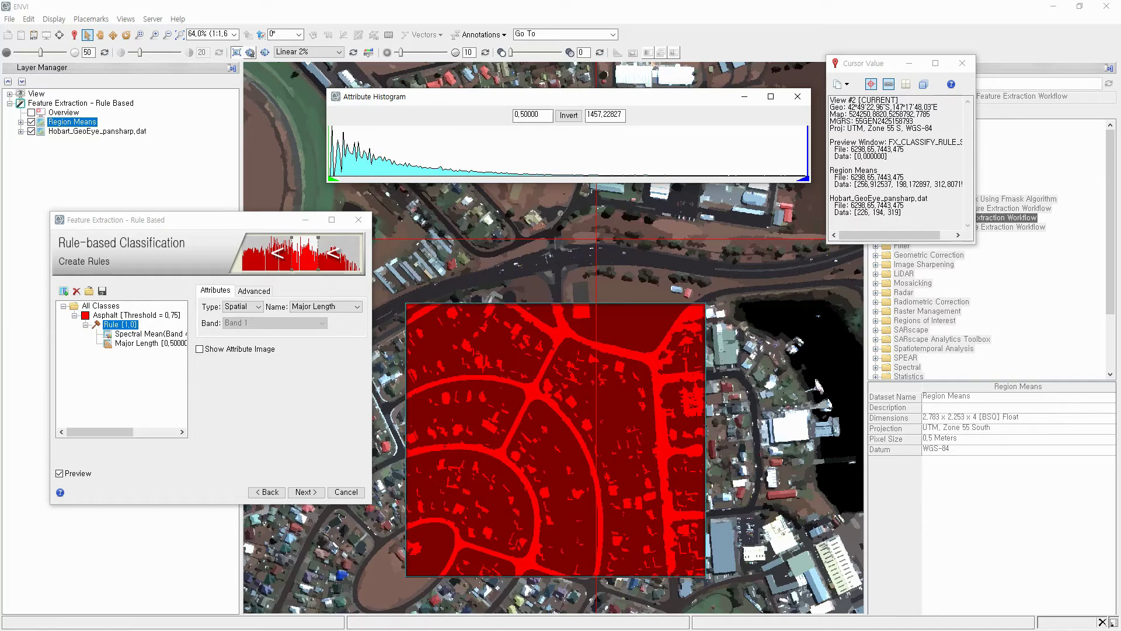
{"action": "left_click_drag", "start_coordinate": [328, 147], "coordinate": [545, 155]}
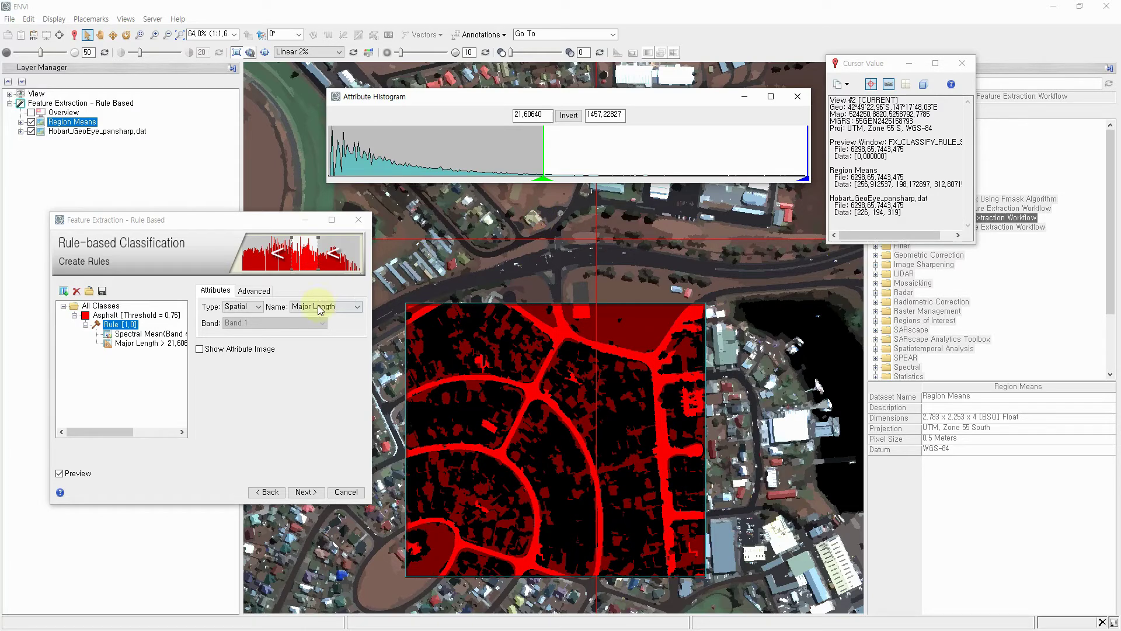
Show the attribute image for the Major Length attribute in the preview area
{"action": "left_click", "coordinate": [199, 350]}
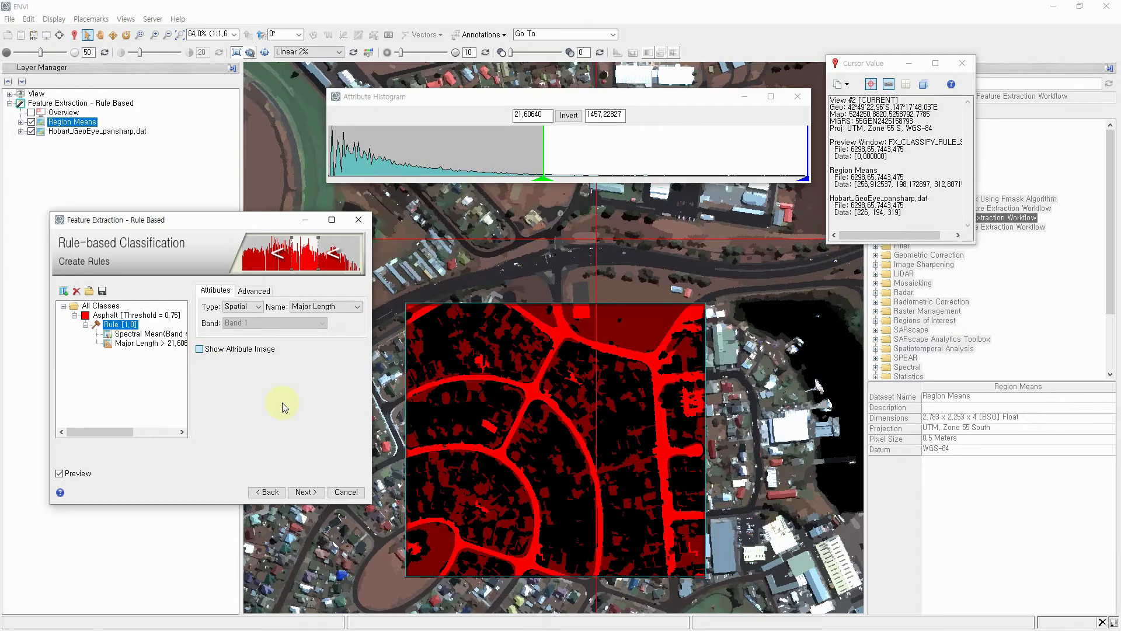
{"action": "left_click", "coordinate": [143, 343]}
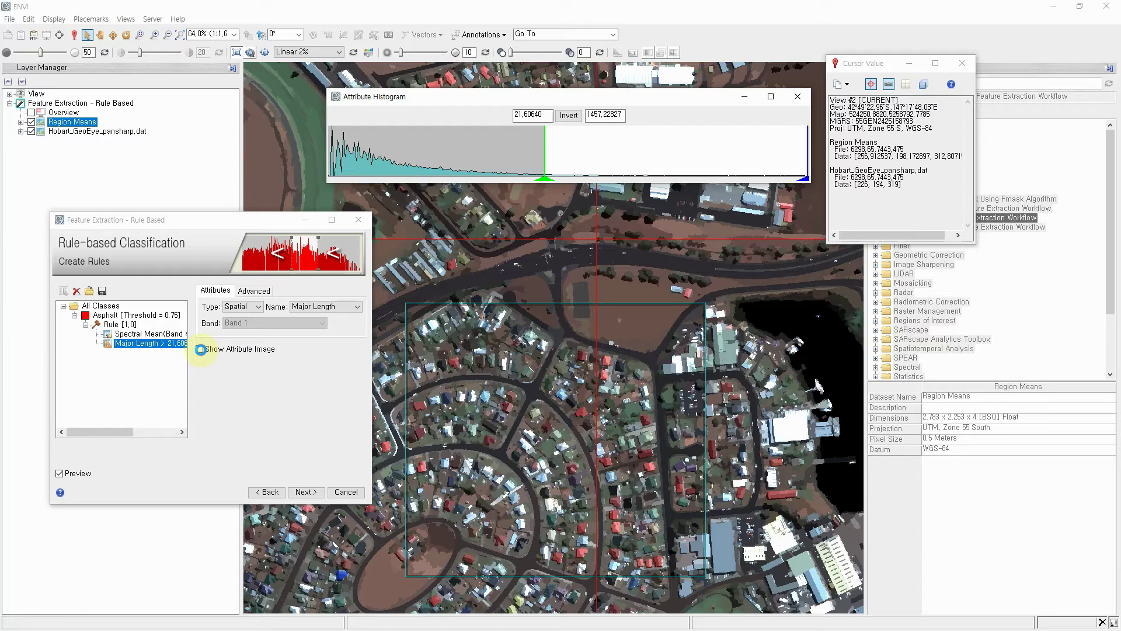
{"action": "left_click", "coordinate": [200, 349]}
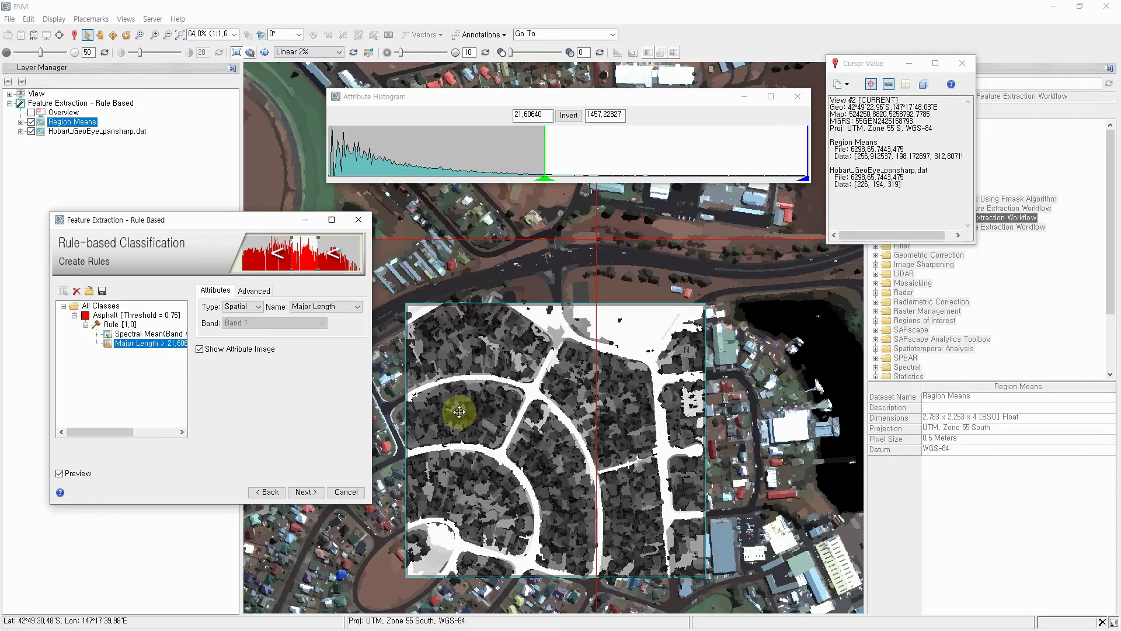
Read the Major Length cursor values on several road segments and on a segment among the houses
{"action": "left_click", "coordinate": [74, 34]}
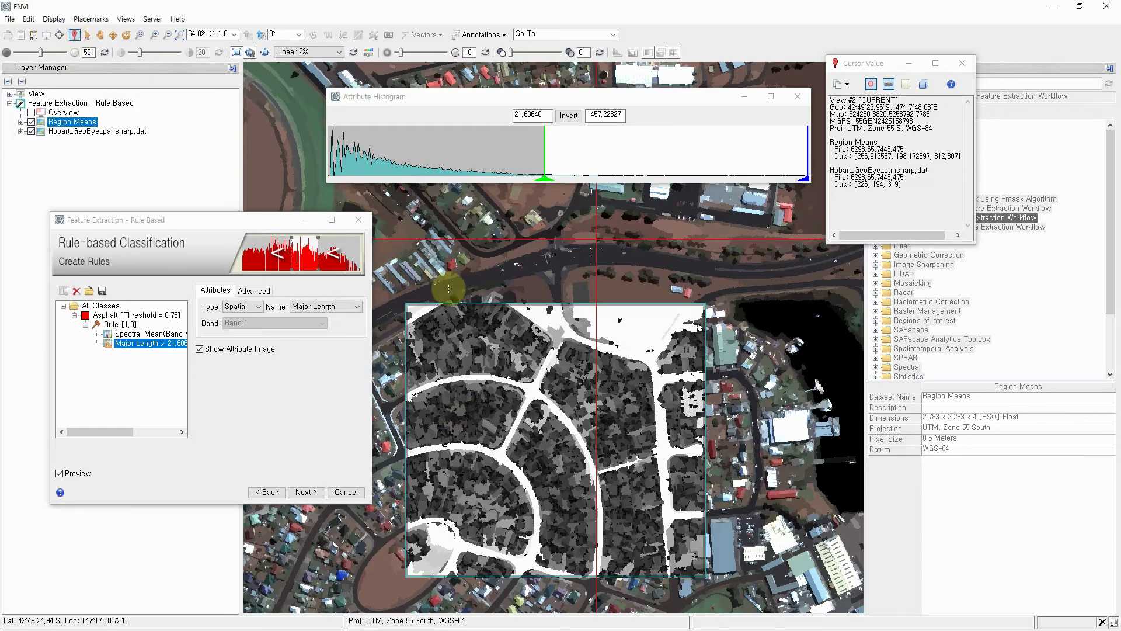
{"action": "left_click", "coordinate": [533, 393]}
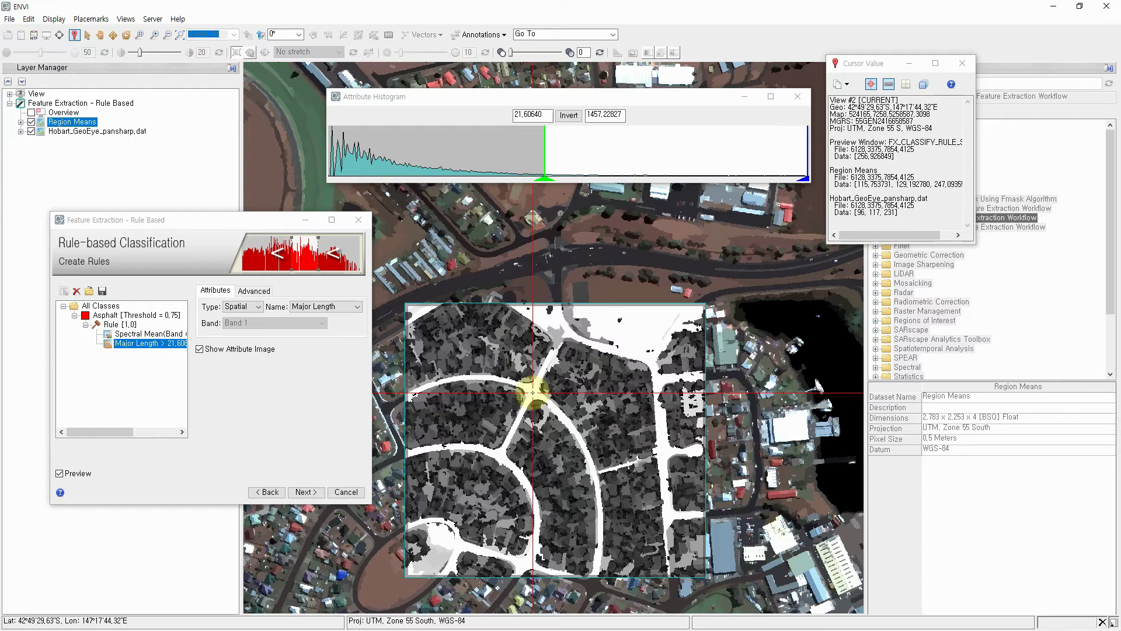
{"action": "left_click_drag", "start_coordinate": [883, 66], "coordinate": [788, 317]}
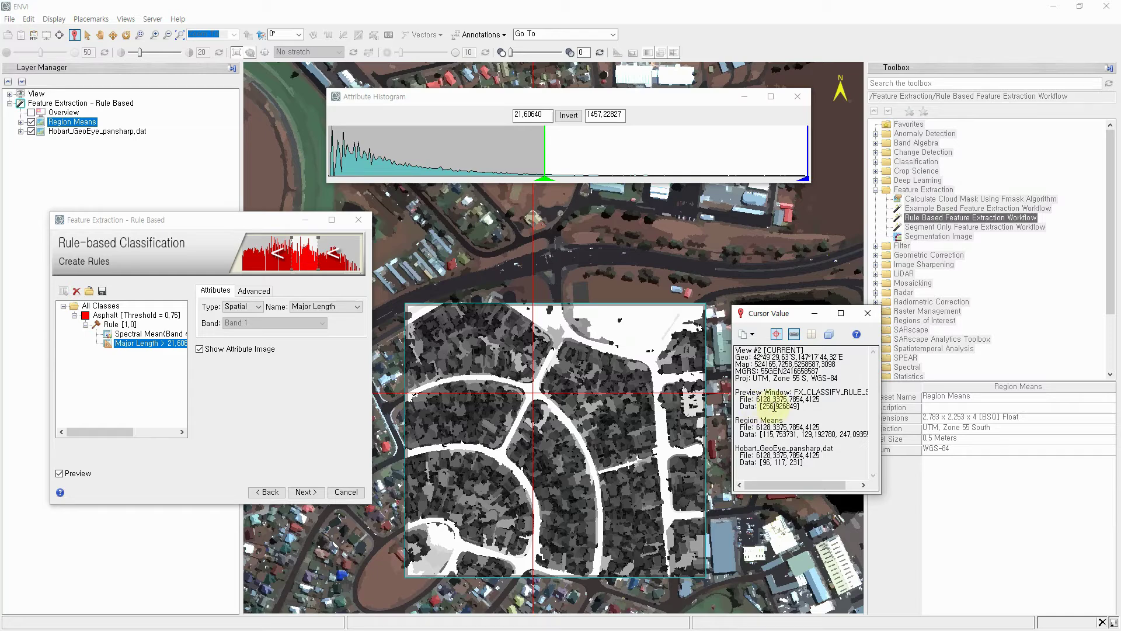
{"action": "left_click", "coordinate": [497, 456]}
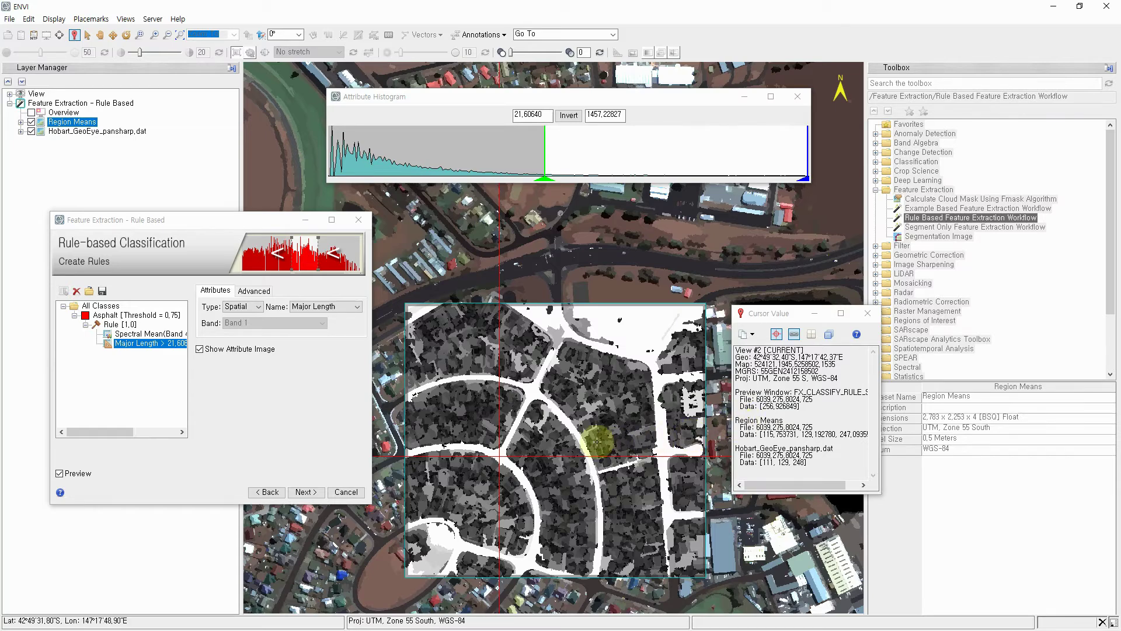
{"action": "left_click", "coordinate": [590, 410]}
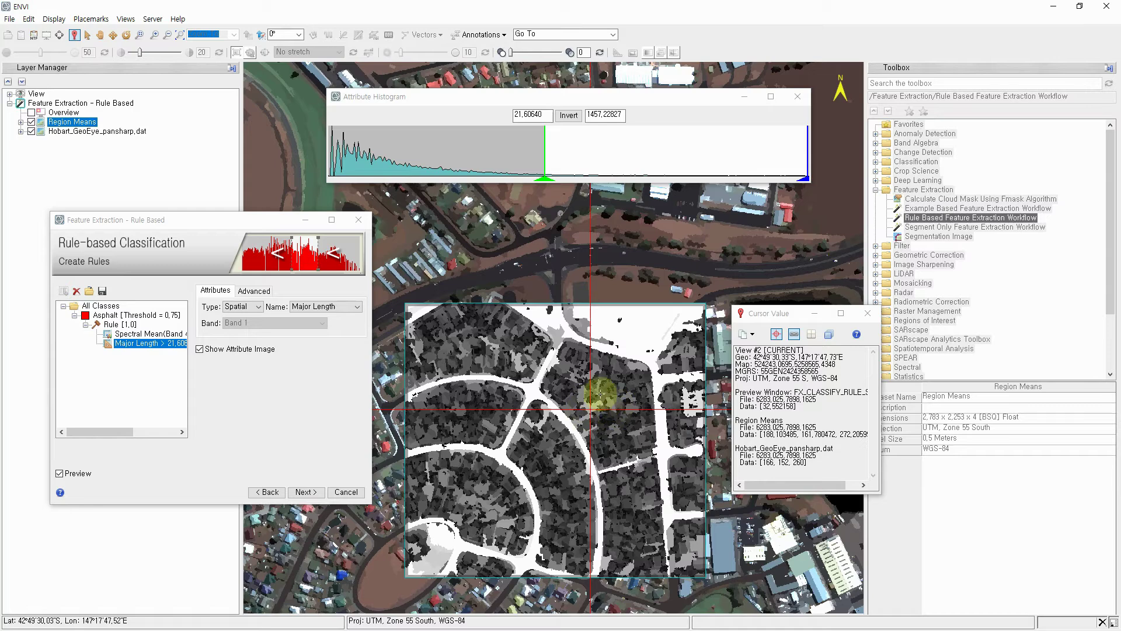
{"action": "left_click", "coordinate": [666, 450]}
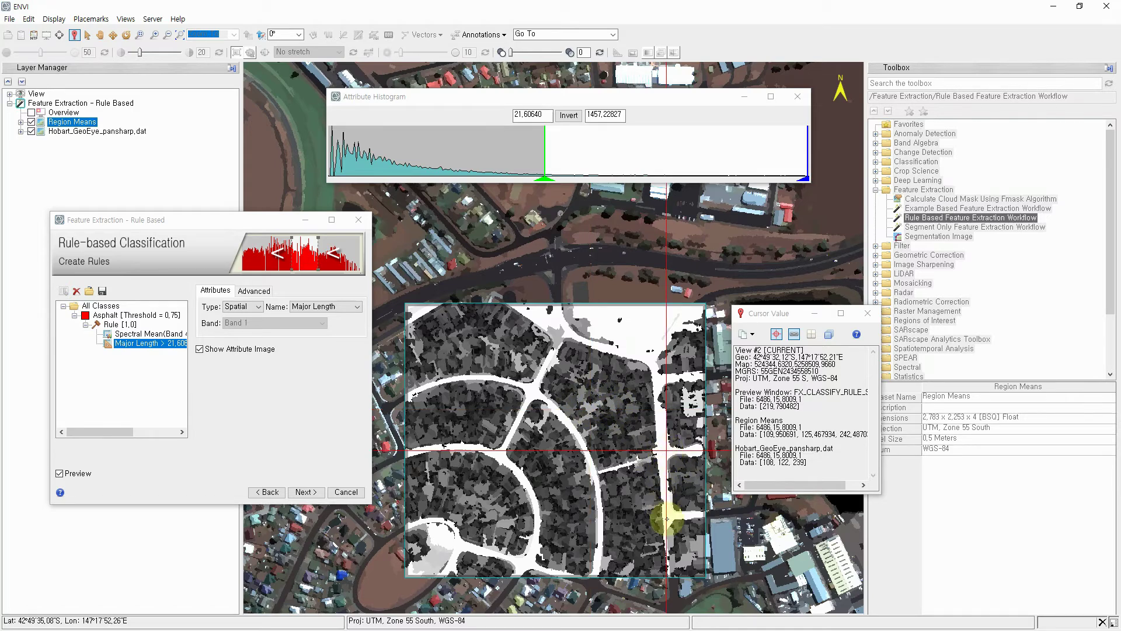
Compare more Major Length cursor values on curved roads, a road junction and the narrow side street, repositioning the preview area over the neighbourhood
{"action": "left_click", "coordinate": [525, 563]}
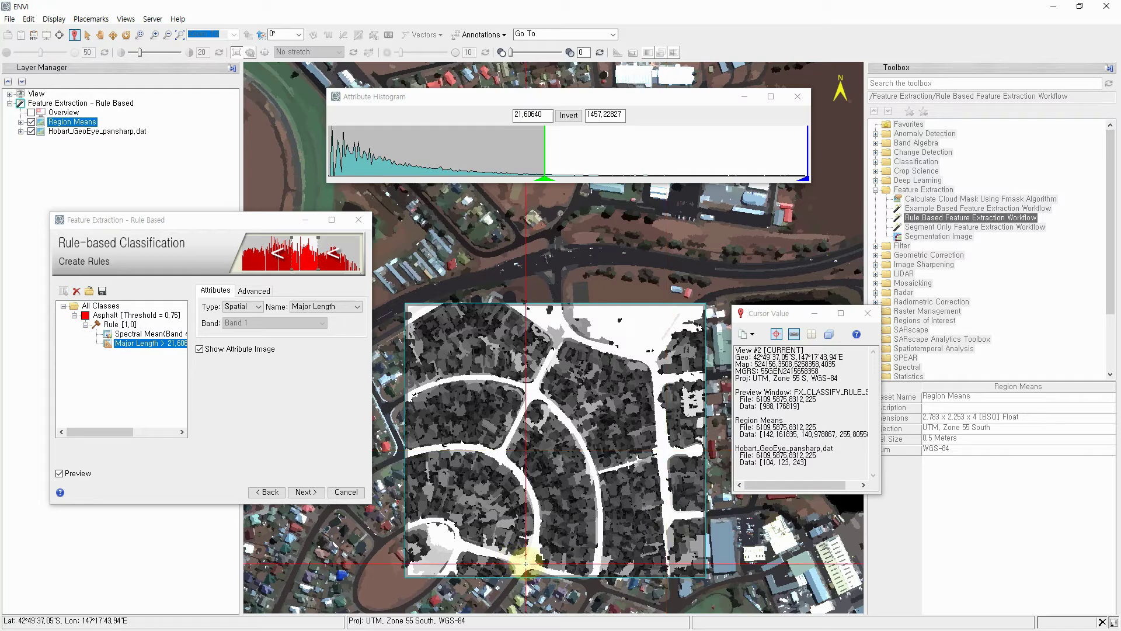
{"action": "left_click", "coordinate": [646, 331]}
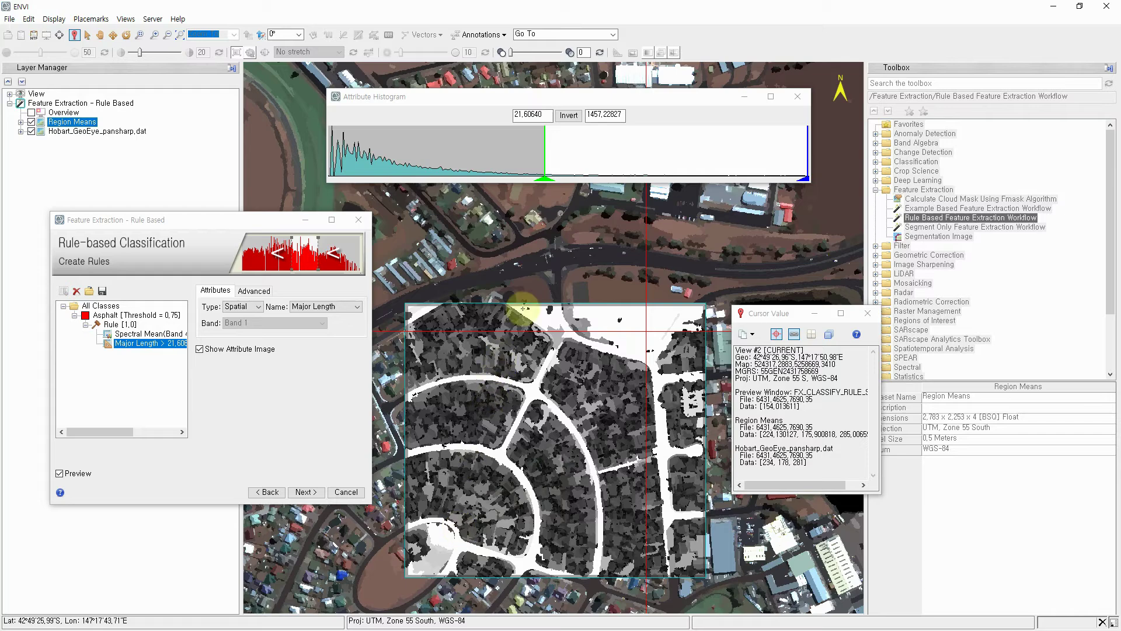
{"action": "left_click", "coordinate": [87, 35]}
{"action": "mouse_move", "coordinate": [584, 311]}
{"action": "left_click_drag", "start_coordinate": [584, 310], "coordinate": [480, 300]}
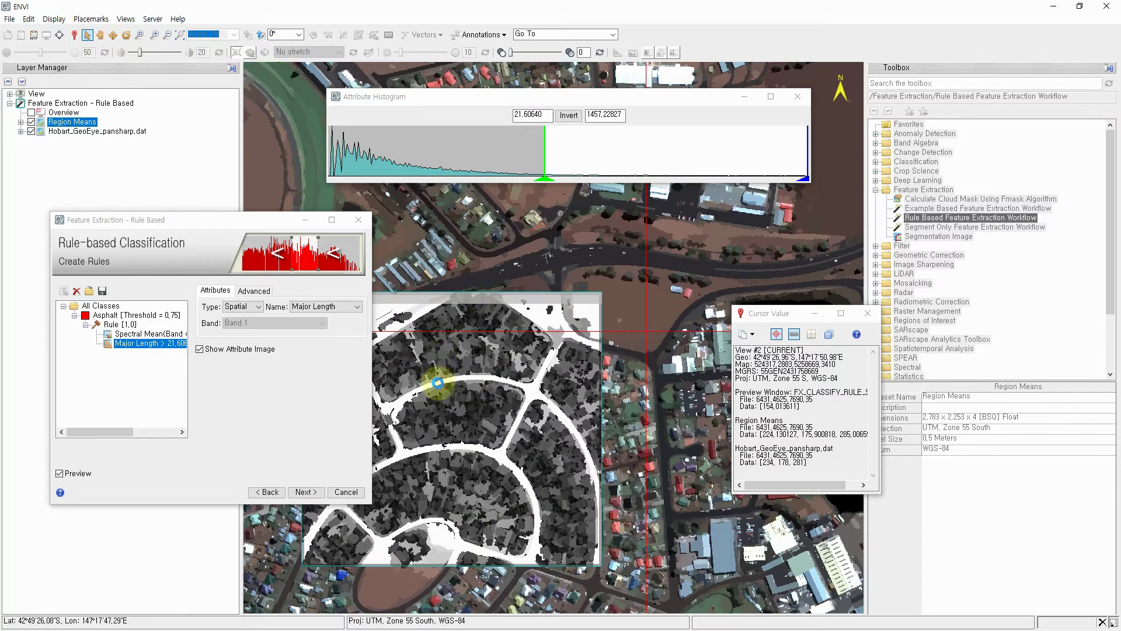
{"action": "left_click_drag", "start_coordinate": [441, 393], "coordinate": [538, 404]}
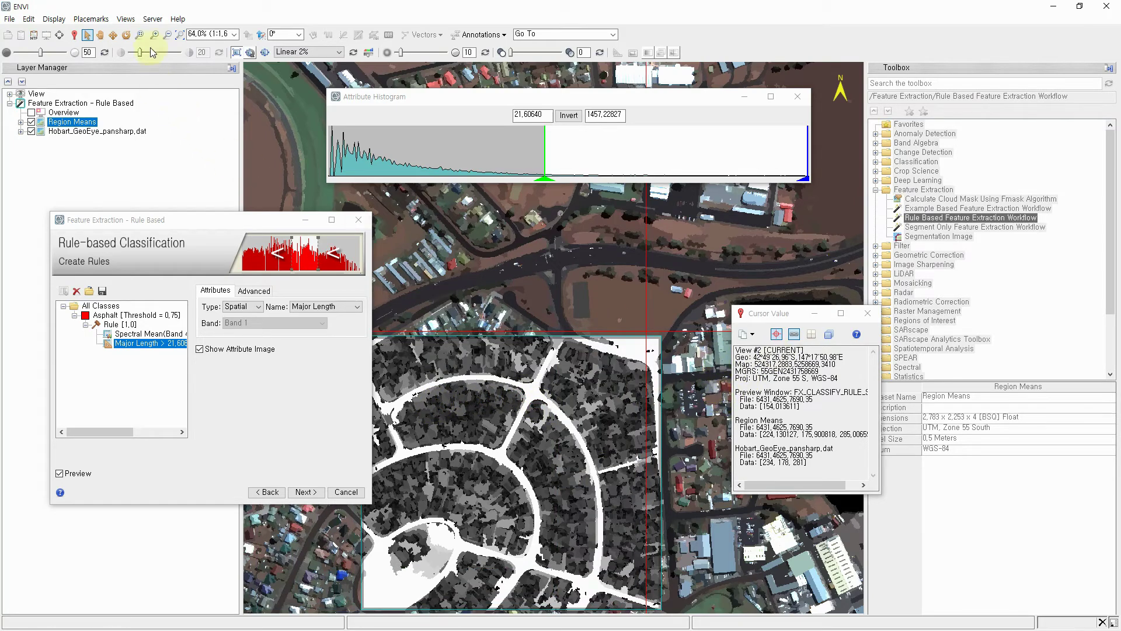
{"action": "left_click", "coordinate": [74, 34]}
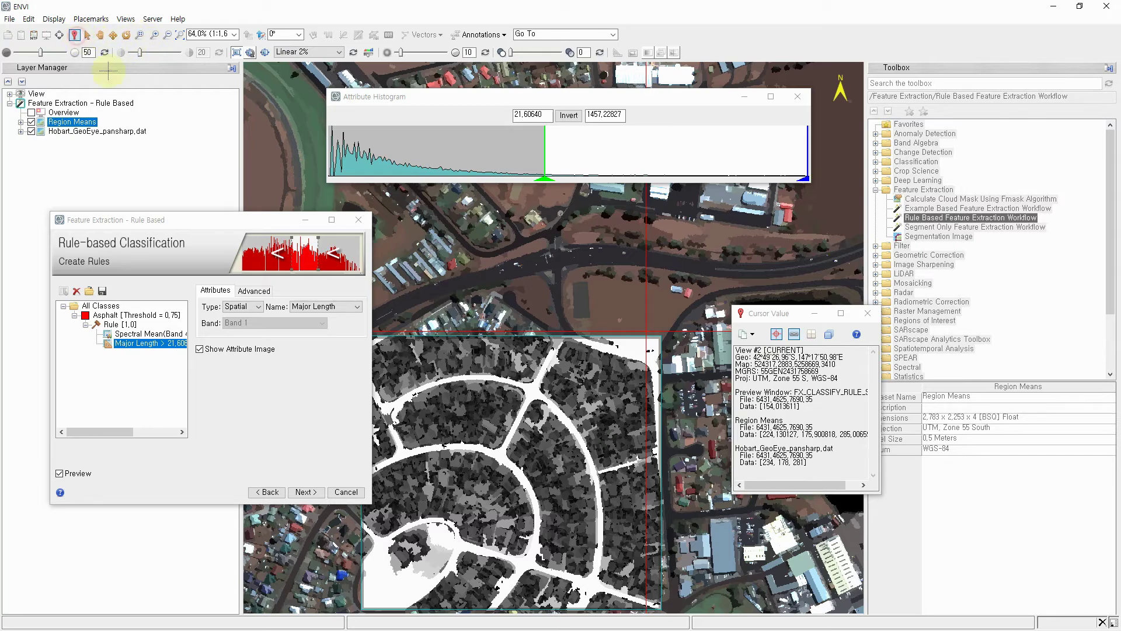
{"action": "left_click", "coordinate": [498, 454]}
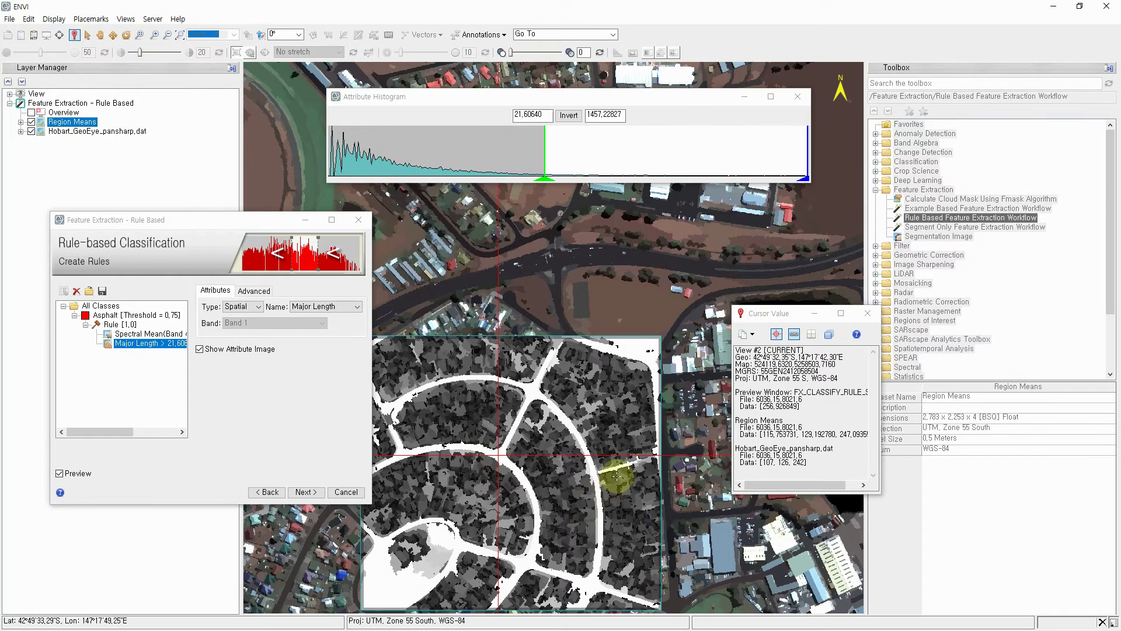
{"action": "left_click", "coordinate": [617, 467]}
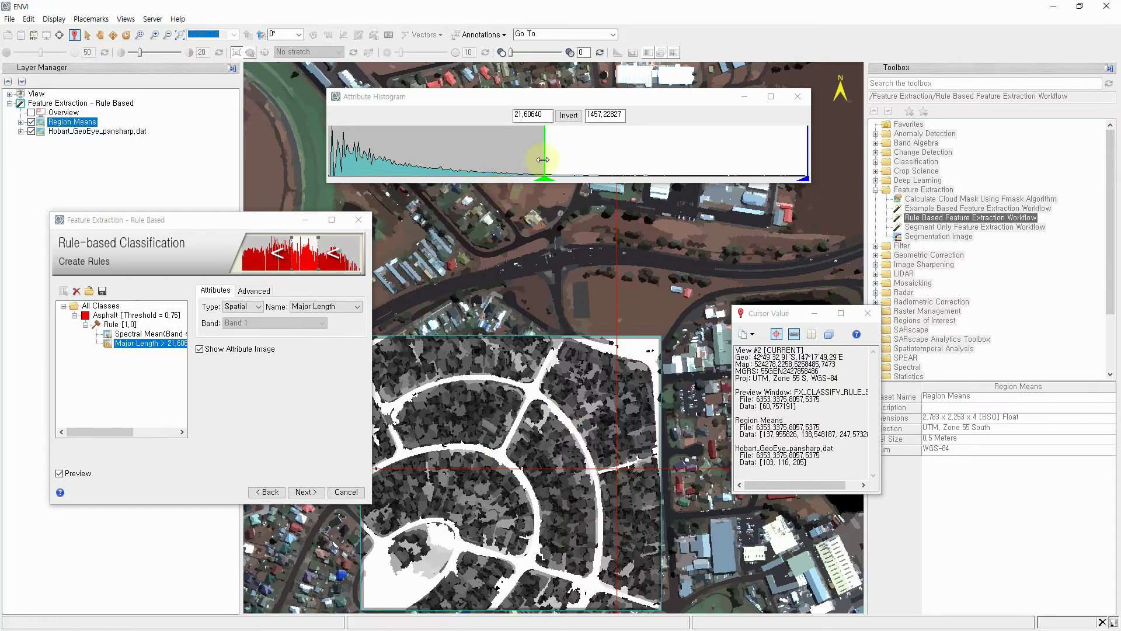
Adjust the Asphalt rule's Major Length minimum to about 22.63 while comparing the classification preview
{"action": "left_click_drag", "start_coordinate": [545, 156], "coordinate": [538, 158]}
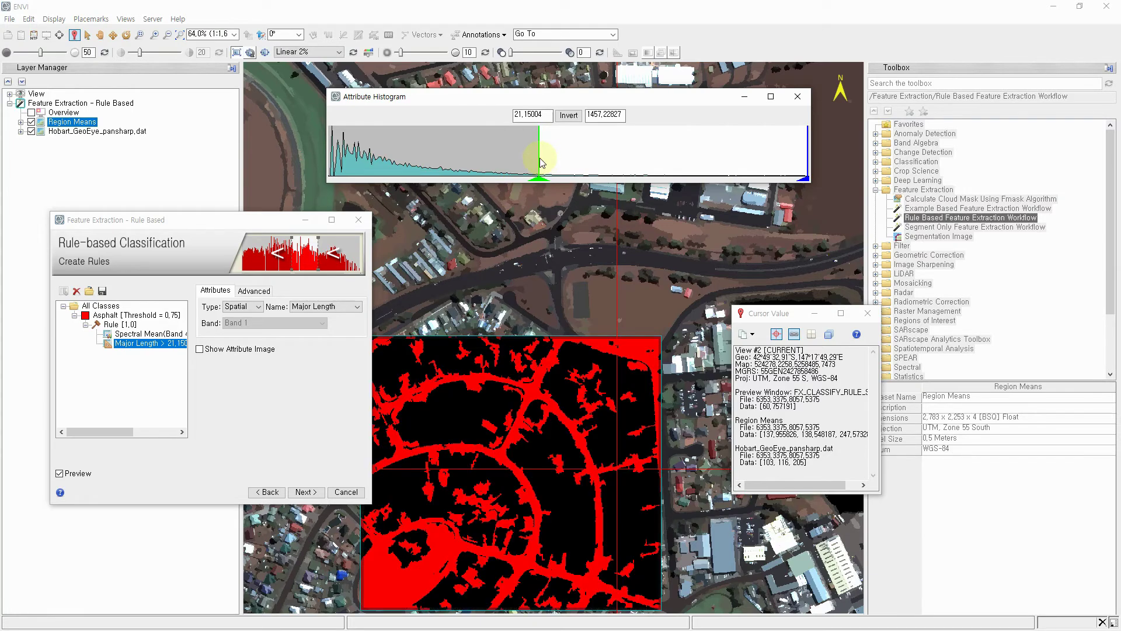
{"action": "left_click", "coordinate": [538, 151]}
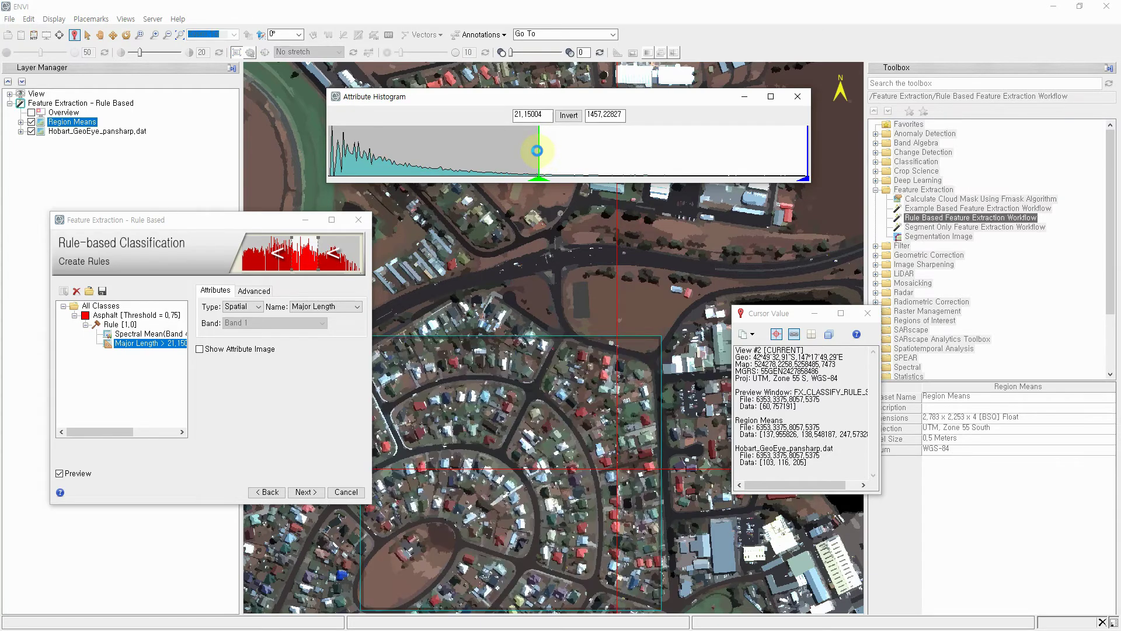
{"action": "left_click_drag", "start_coordinate": [537, 151], "coordinate": [559, 157]}
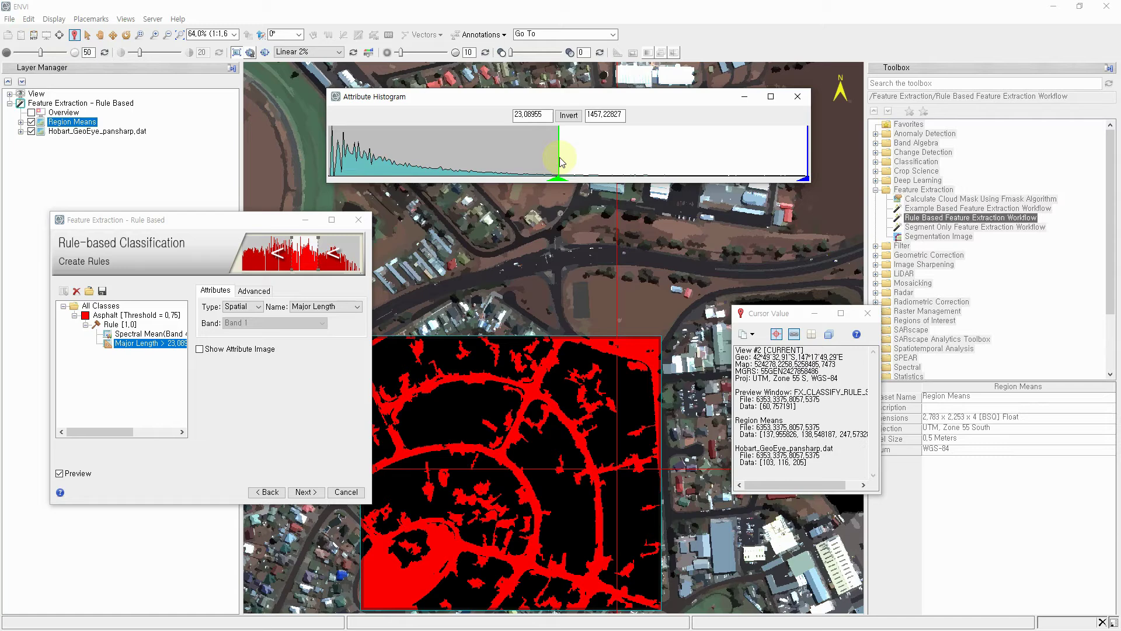
{"action": "left_click_drag", "start_coordinate": [559, 153], "coordinate": [554, 153]}
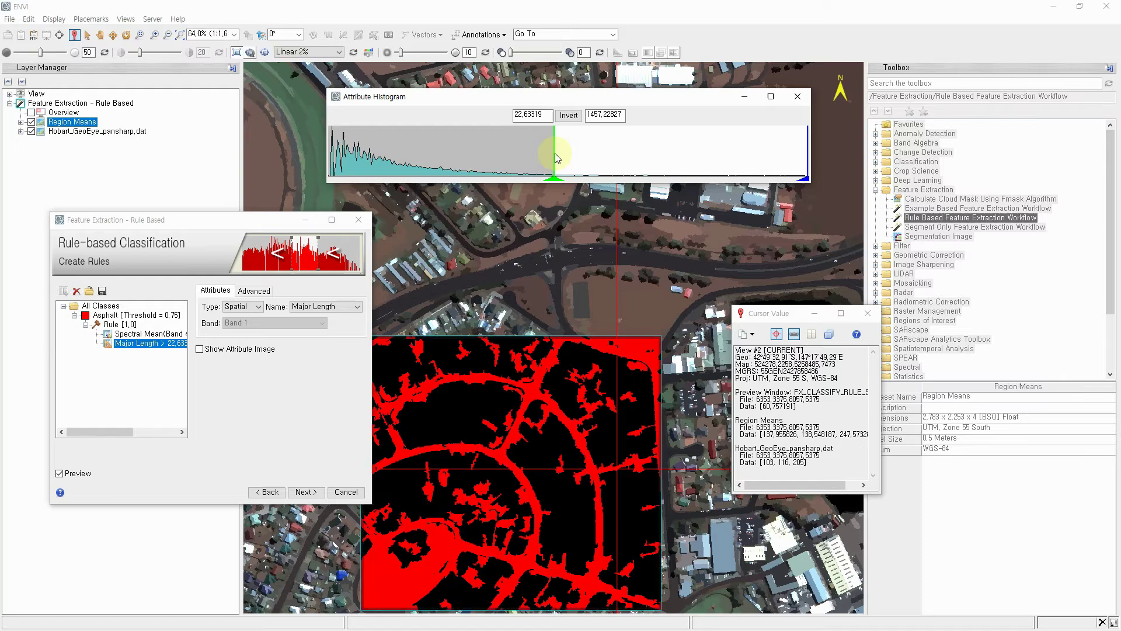
Add a Texture Mean attribute for Band 4 to the Asphalt rule
{"action": "left_click", "coordinate": [118, 326]}
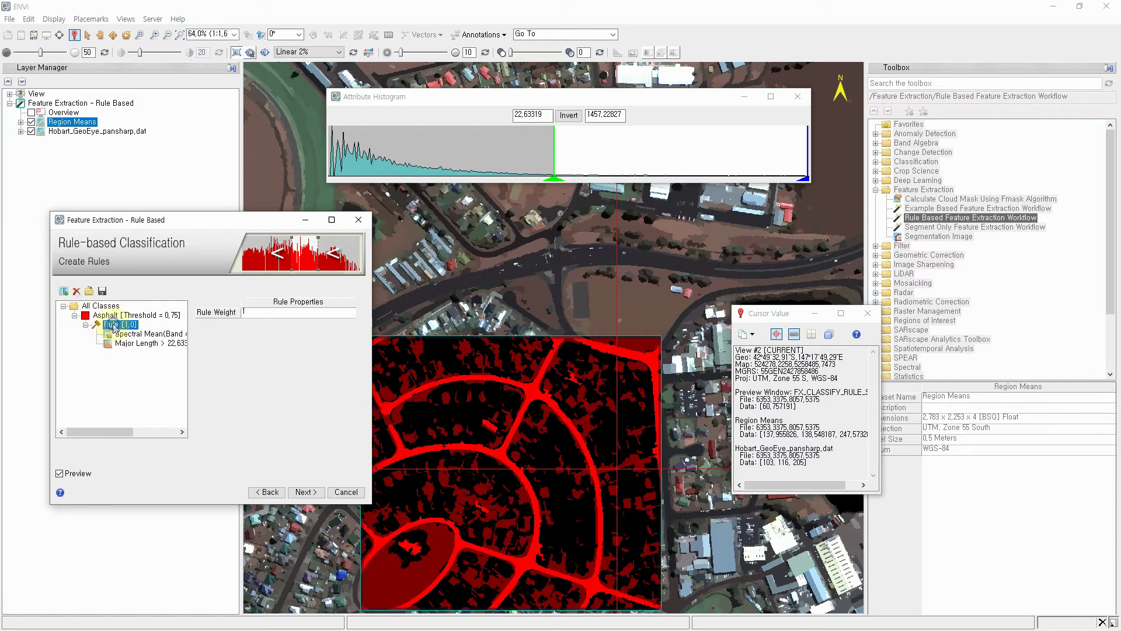
{"action": "right_click", "coordinate": [115, 328]}
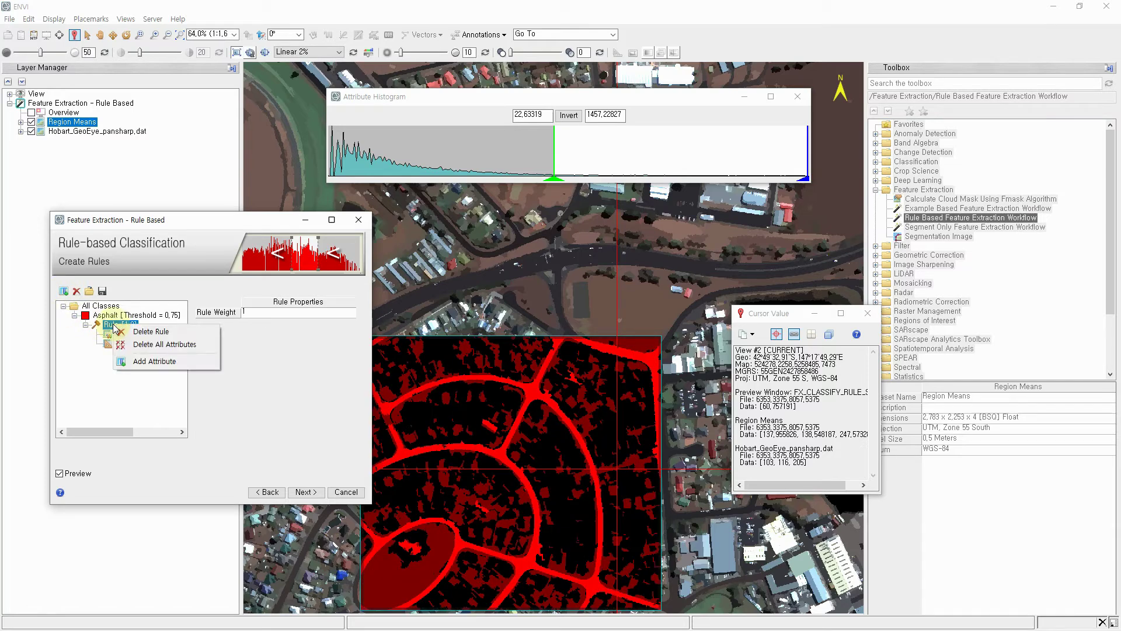
{"action": "left_click", "coordinate": [150, 361]}
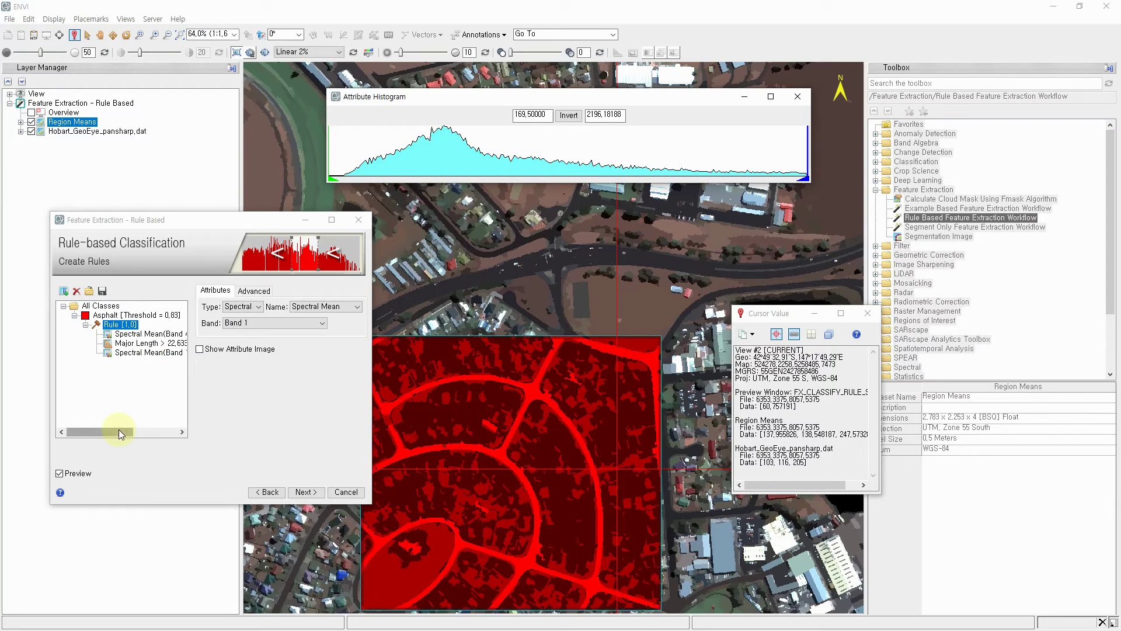
{"action": "left_click", "coordinate": [130, 354]}
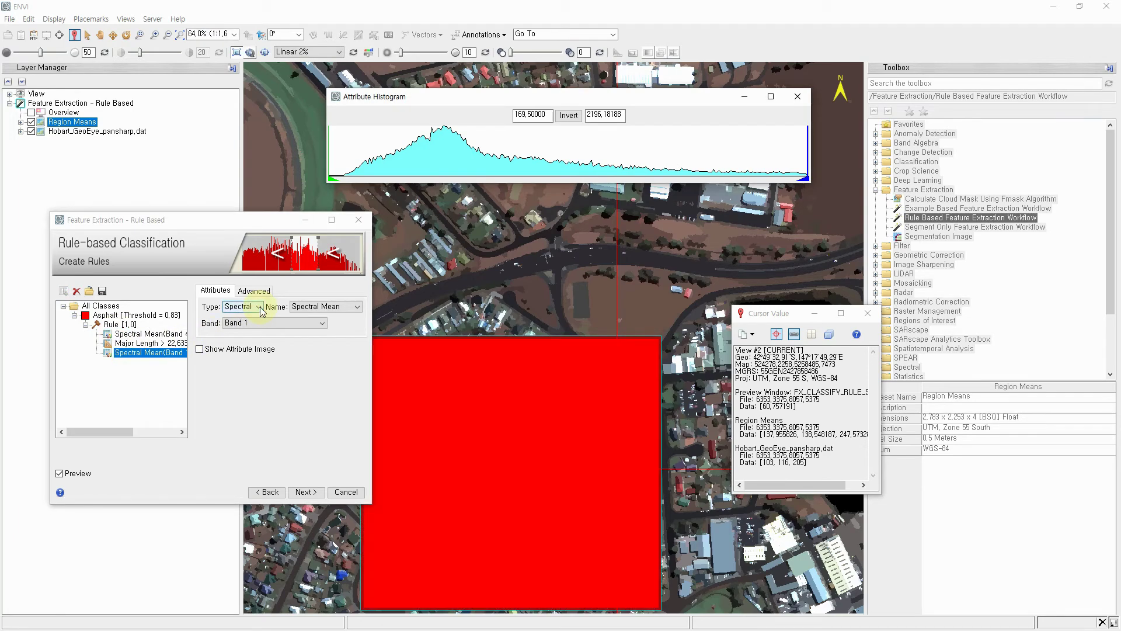
{"action": "left_click", "coordinate": [259, 307]}
{"action": "left_click", "coordinate": [240, 323]}
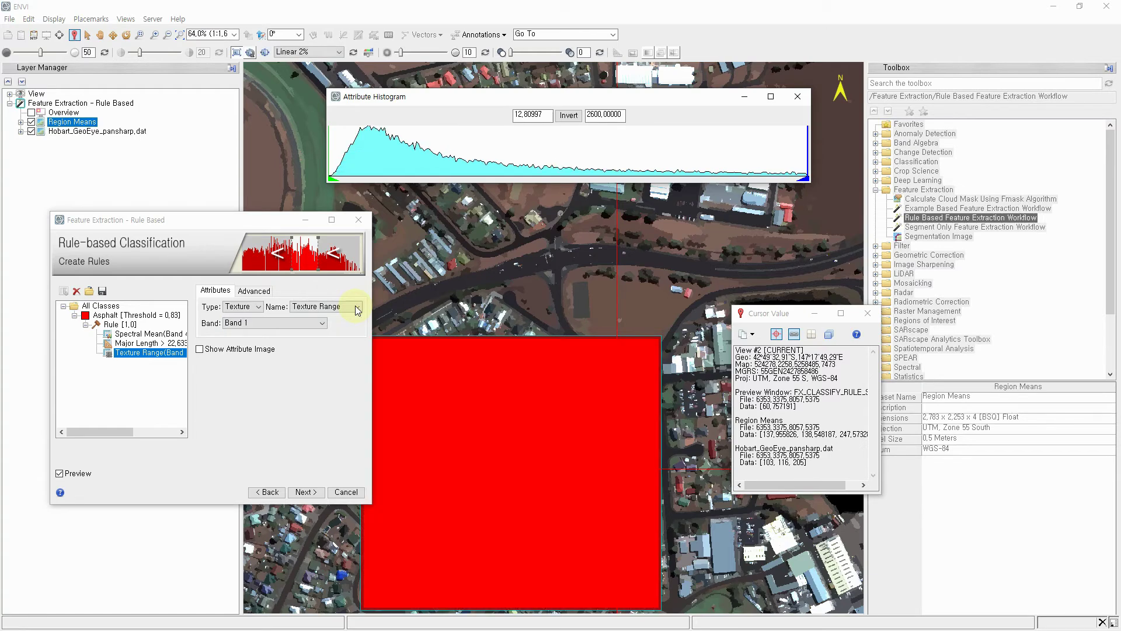
{"action": "left_click", "coordinate": [356, 308]}
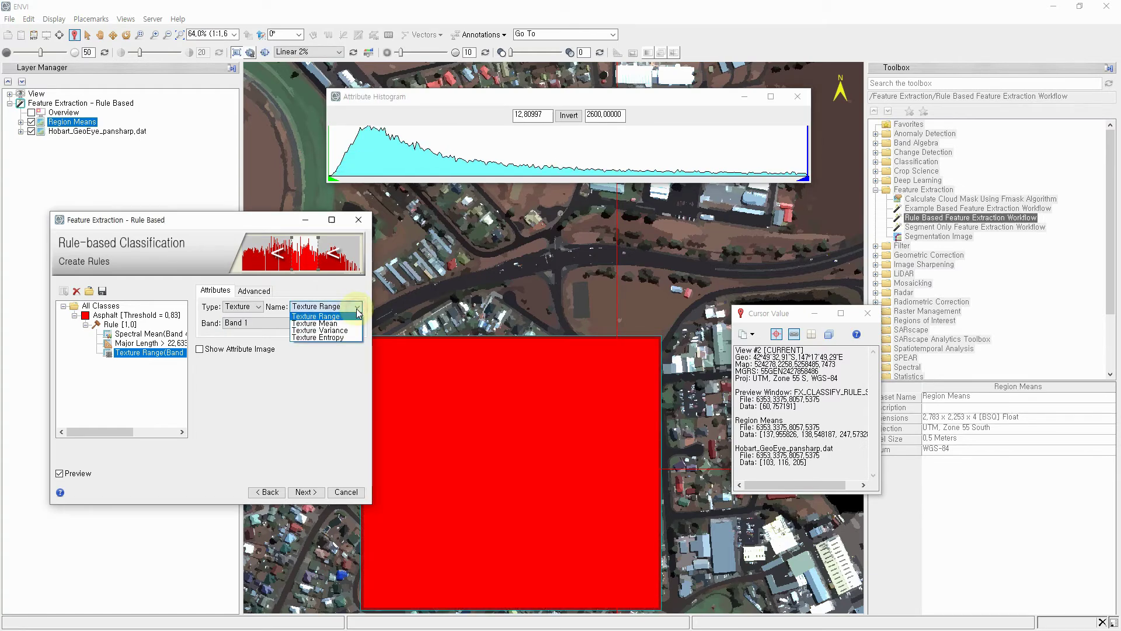
{"action": "left_click", "coordinate": [341, 324]}
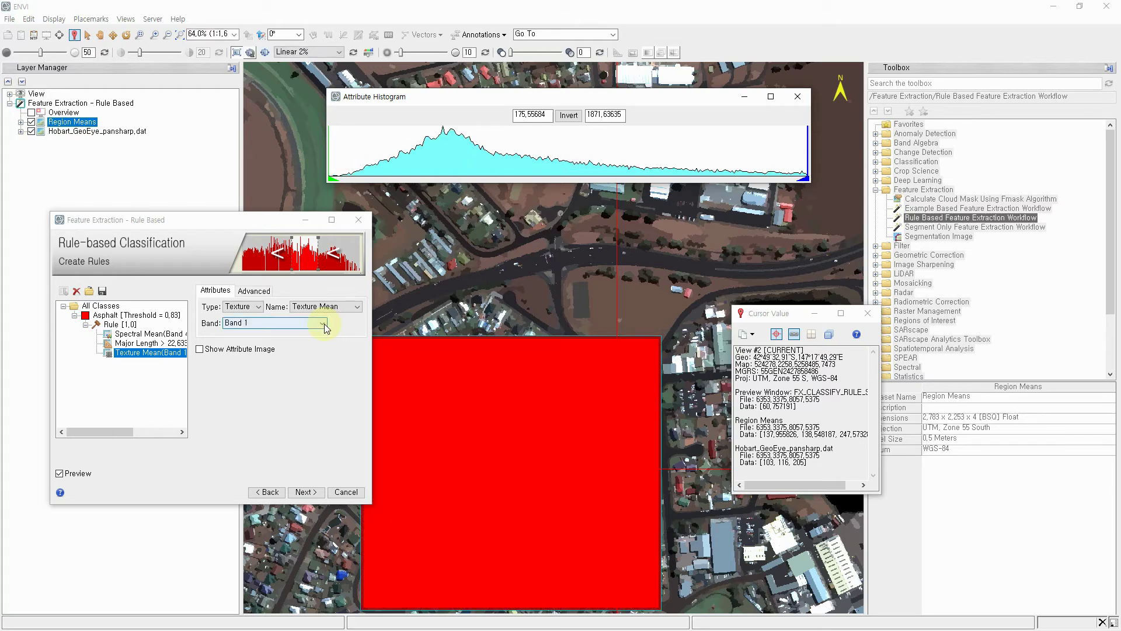
{"action": "left_click", "coordinate": [324, 323]}
{"action": "left_click", "coordinate": [250, 356]}
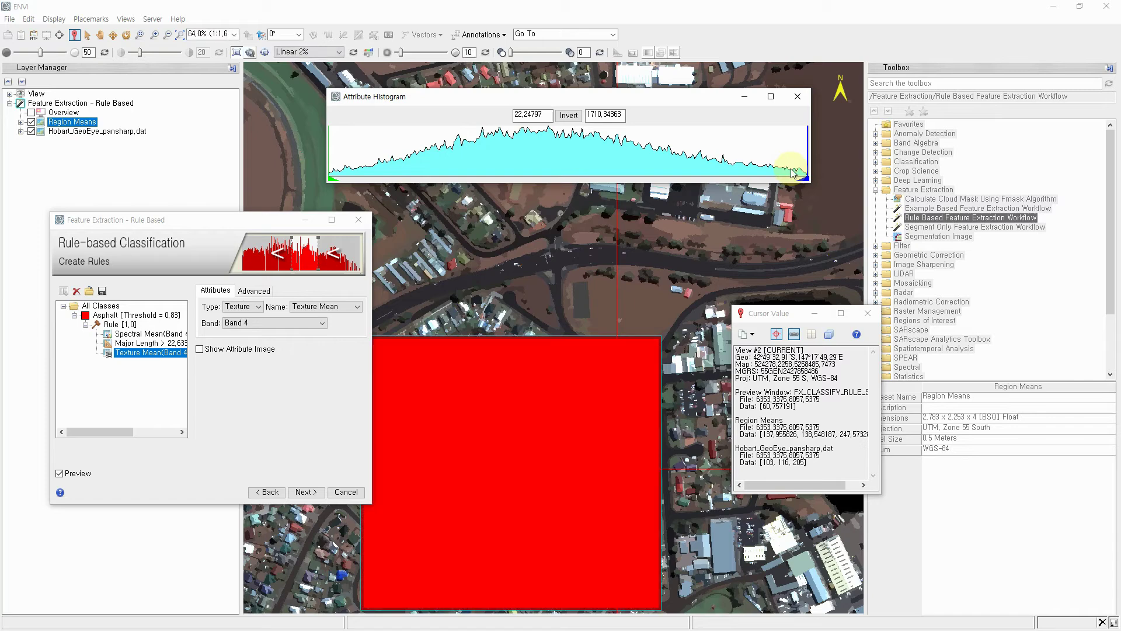
Set the Band 4 Texture Mean maximum to about 175.54 and check the preview over the neighbourhood near the shoreline
{"action": "left_click_drag", "start_coordinate": [807, 152], "coordinate": [394, 162]}
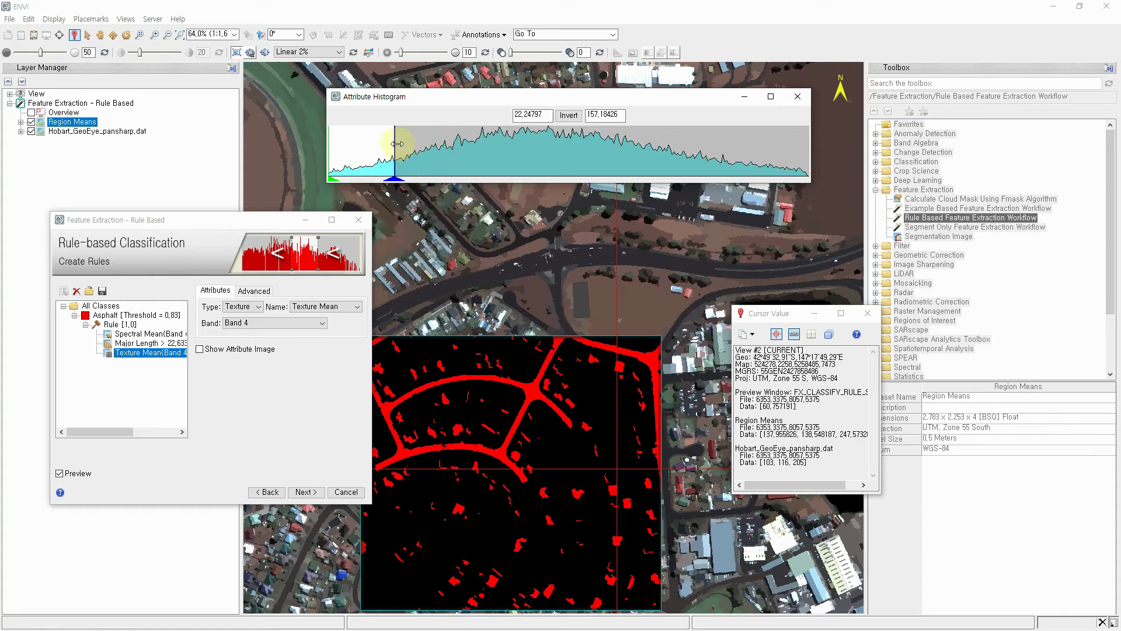
{"action": "left_click_drag", "start_coordinate": [394, 144], "coordinate": [414, 145]}
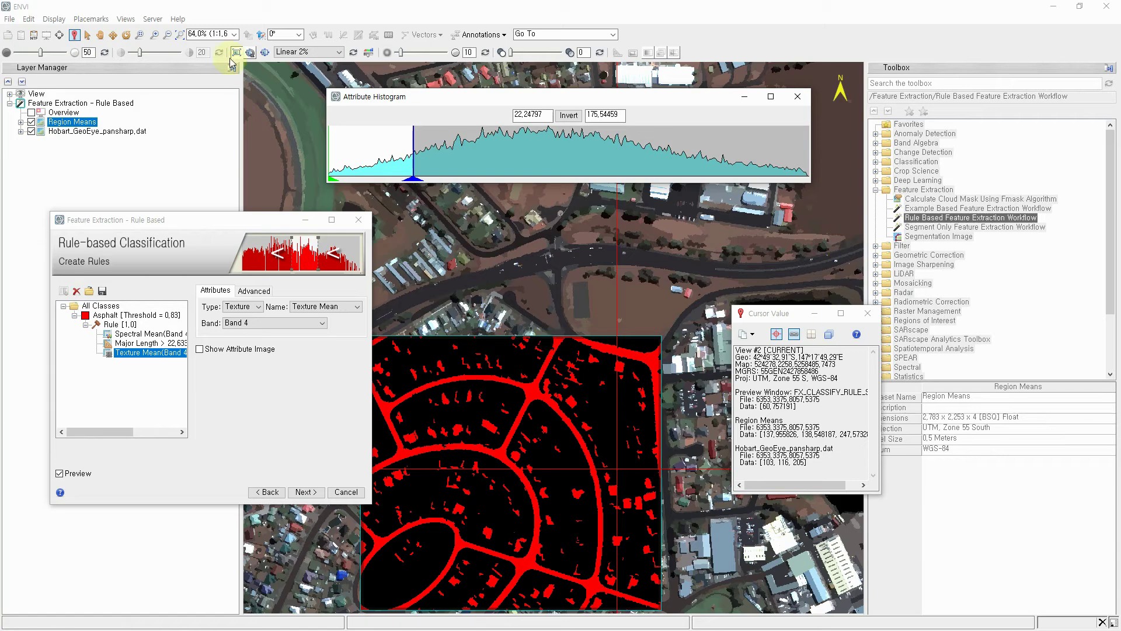
{"action": "left_click", "coordinate": [87, 34]}
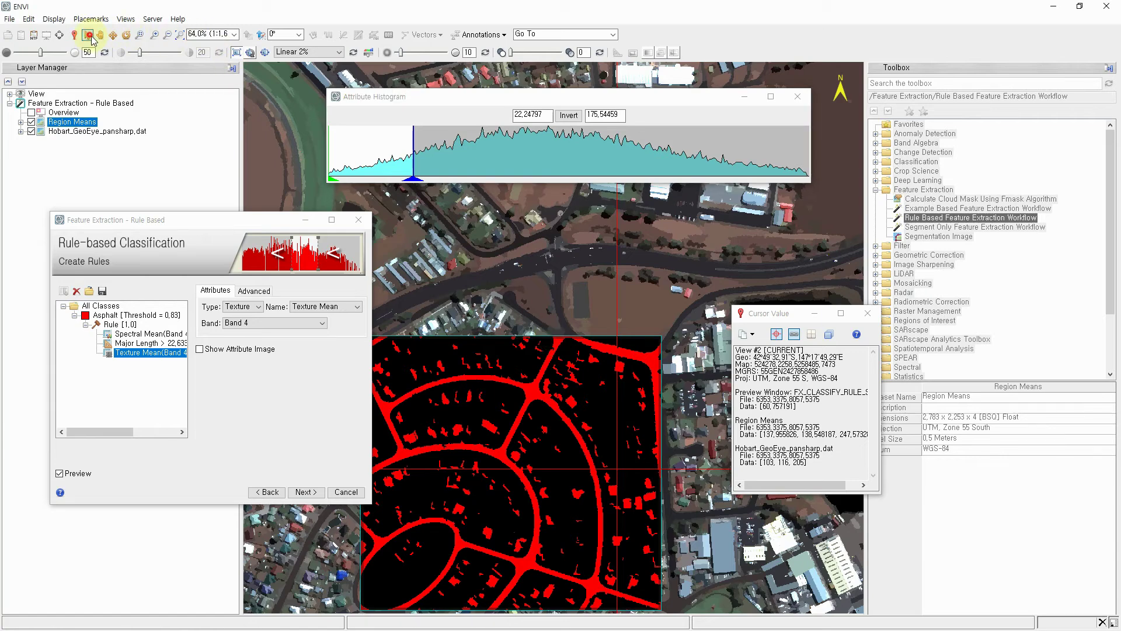
{"action": "left_click", "coordinate": [514, 342]}
{"action": "mouse_move", "coordinate": [533, 333]}
{"action": "left_mouse_down"}
{"action": "mouse_move", "coordinate": [582, 237]}
{"action": "mouse_move", "coordinate": [628, 310]}
{"action": "mouse_move", "coordinate": [534, 351]}
{"action": "mouse_move", "coordinate": [394, 358]}
{"action": "mouse_move", "coordinate": [392, 327]}
{"action": "mouse_move", "coordinate": [493, 280]}
{"action": "mouse_move", "coordinate": [465, 251]}
{"action": "mouse_move", "coordinate": [538, 260]}
{"action": "mouse_move", "coordinate": [530, 274]}
{"action": "mouse_move", "coordinate": [546, 243]}
{"action": "mouse_move", "coordinate": [537, 180]}
{"action": "mouse_move", "coordinate": [602, 259]}
{"action": "mouse_move", "coordinate": [493, 333]}
{"action": "mouse_move", "coordinate": [467, 365]}
{"action": "mouse_move", "coordinate": [455, 327]}
{"action": "mouse_move", "coordinate": [522, 323]}
{"action": "left_mouse_up"}
{"action": "scroll", "coordinate": [538, 260], "scroll_direction": "down", "scroll_amount": 1}
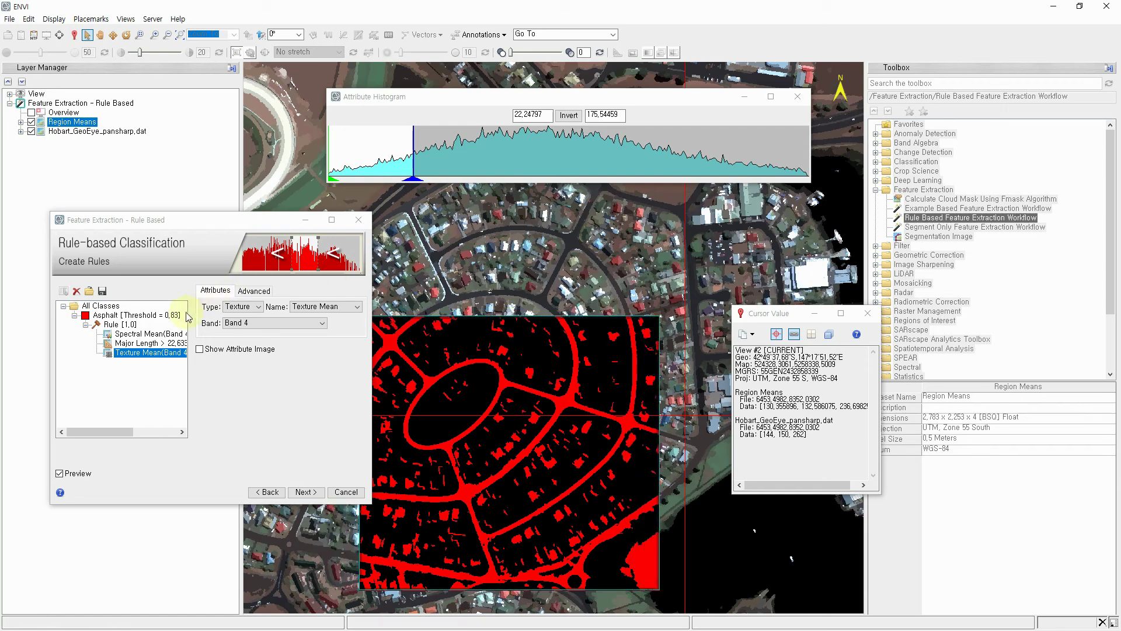
Add a spatial Area attribute to the Asphalt rule with a minimum of about 41.56
{"action": "left_click", "coordinate": [117, 326]}
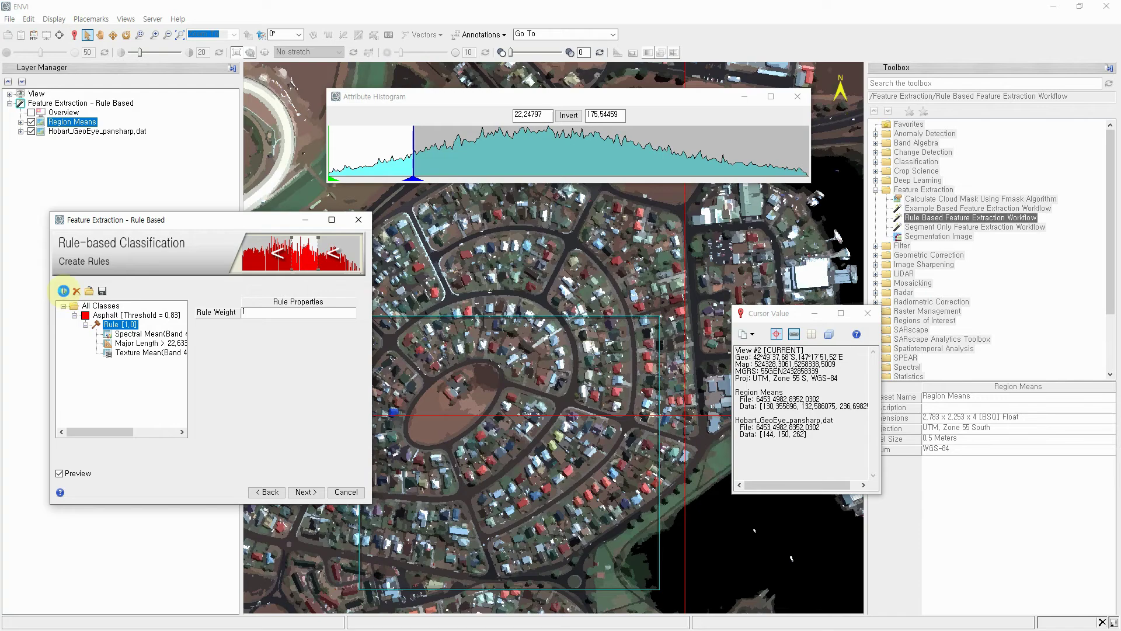
{"action": "left_click", "coordinate": [64, 291]}
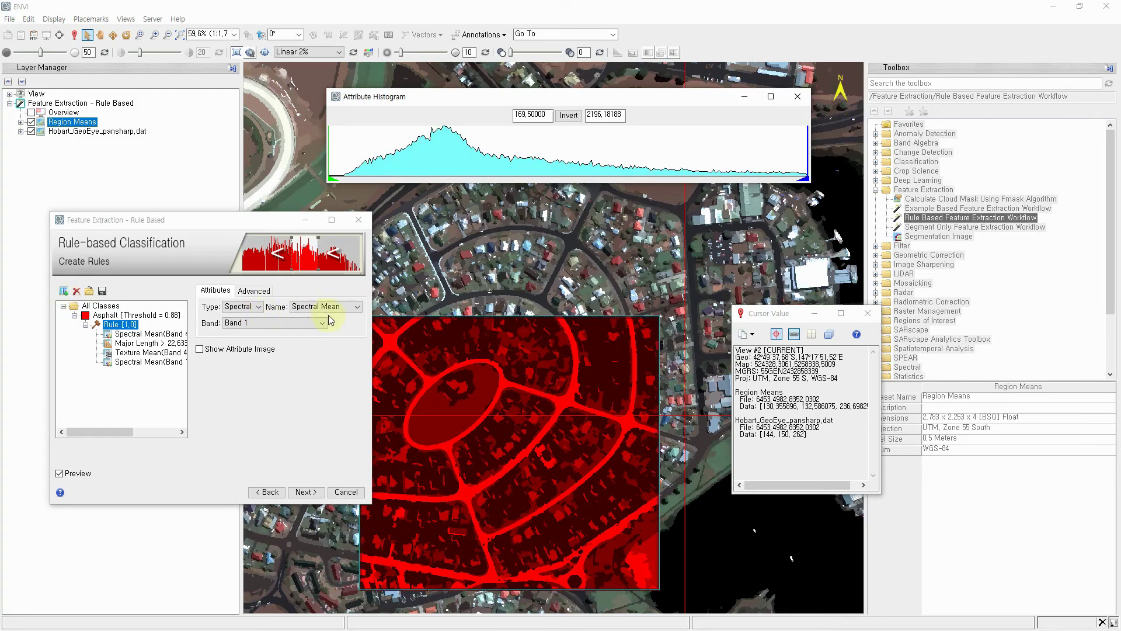
{"action": "left_click", "coordinate": [259, 307]}
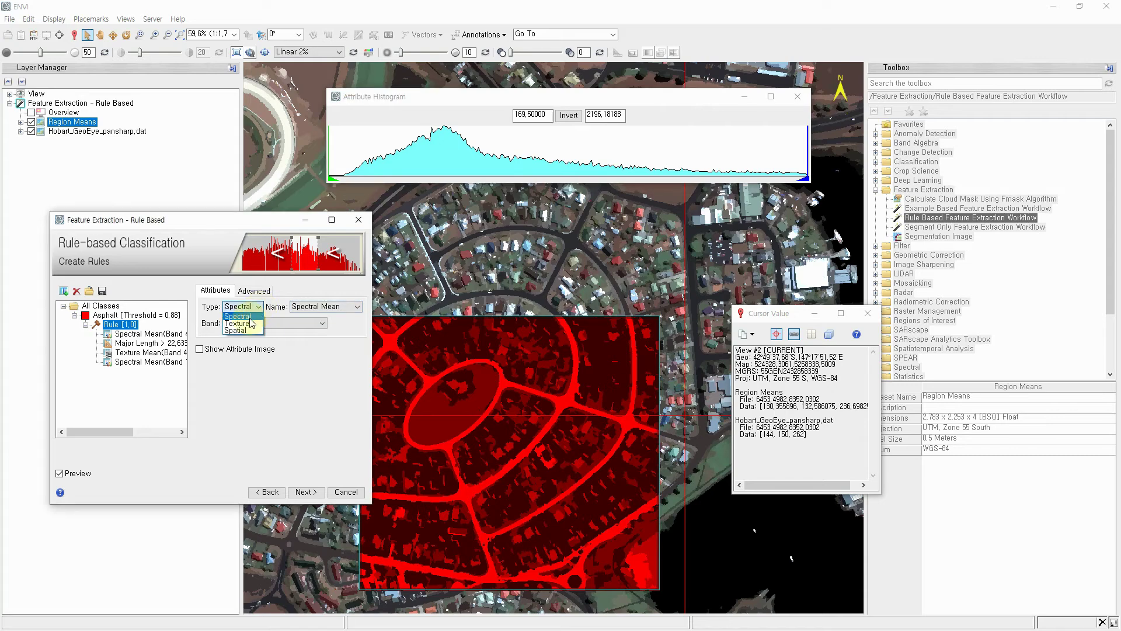
{"action": "left_click", "coordinate": [236, 330]}
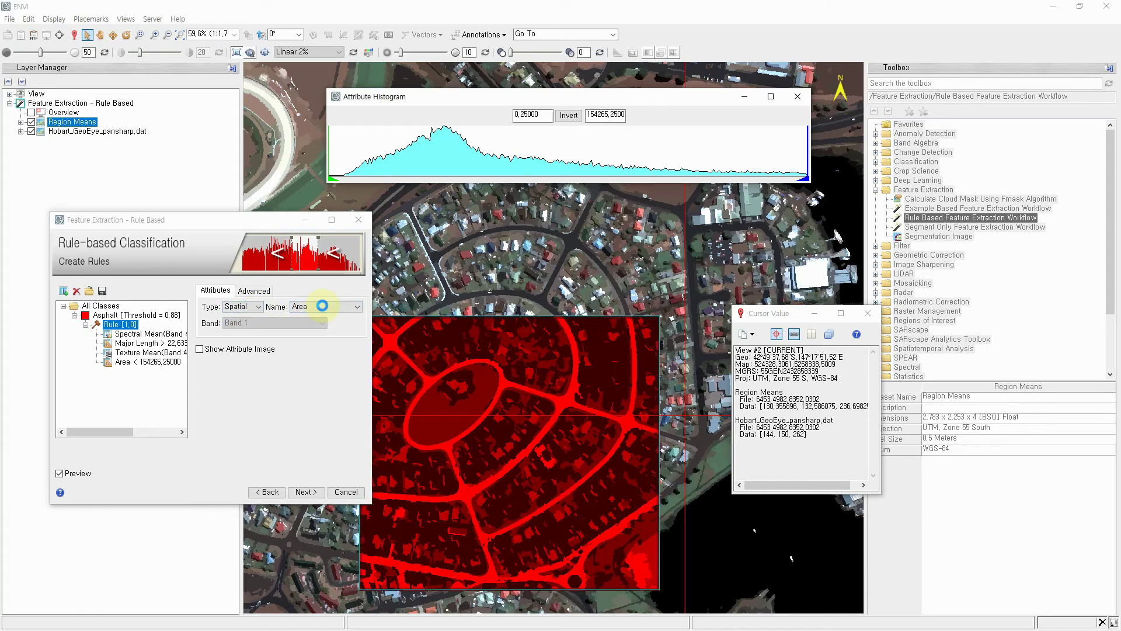
{"action": "left_click", "coordinate": [322, 306]}
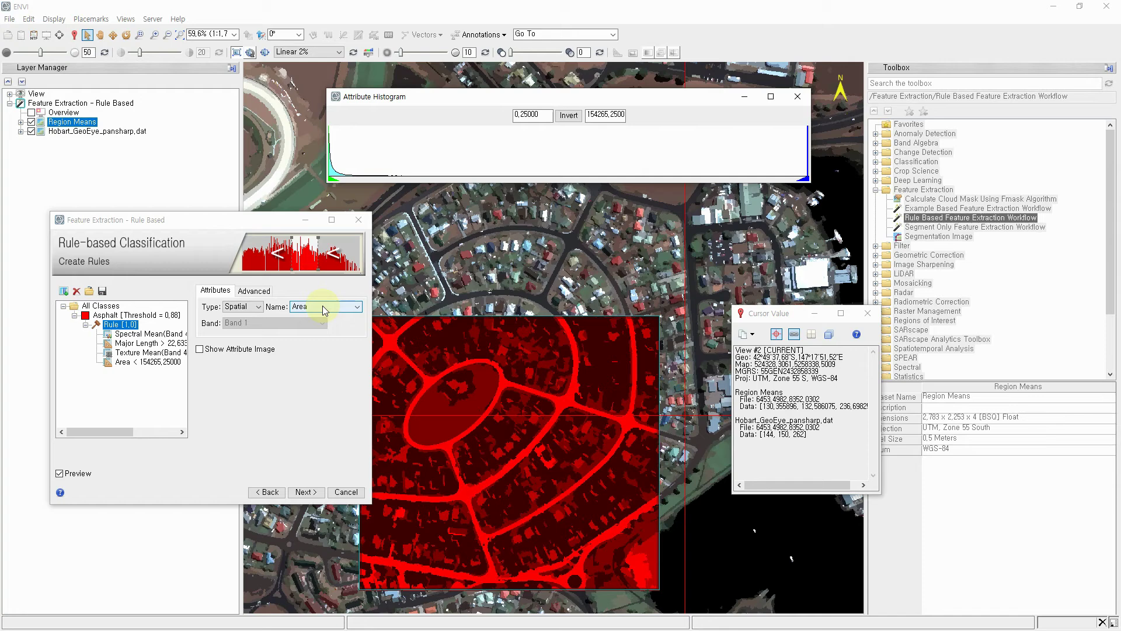
{"action": "left_click_drag", "start_coordinate": [547, 319], "coordinate": [556, 297]}
{"action": "left_click", "coordinate": [383, 99]}
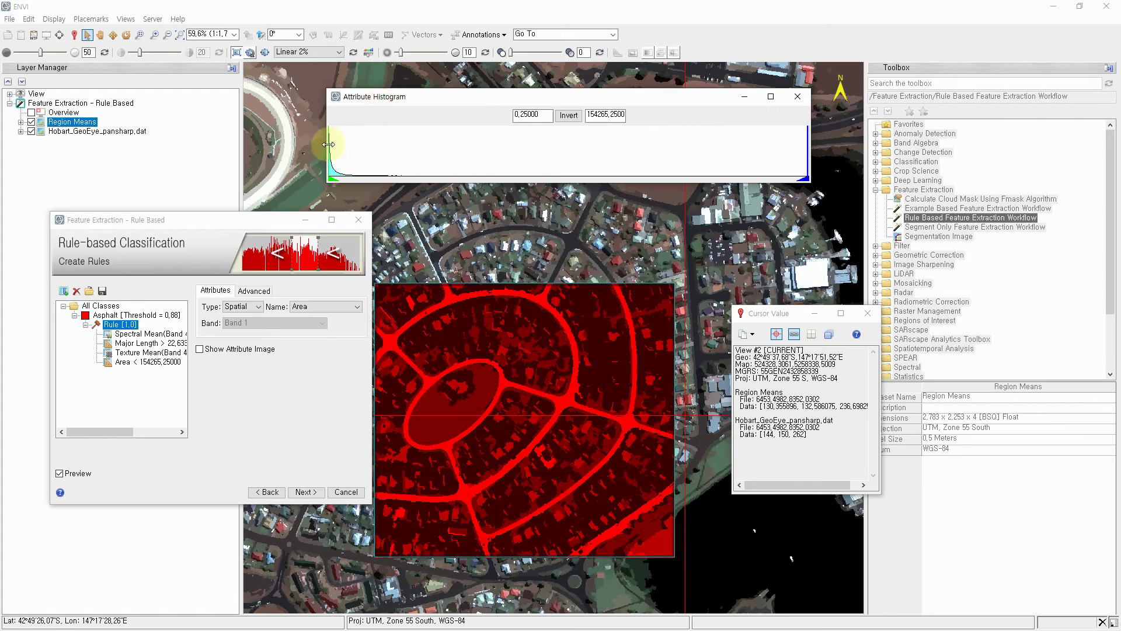
{"action": "left_click_drag", "start_coordinate": [328, 144], "coordinate": [336, 147]}
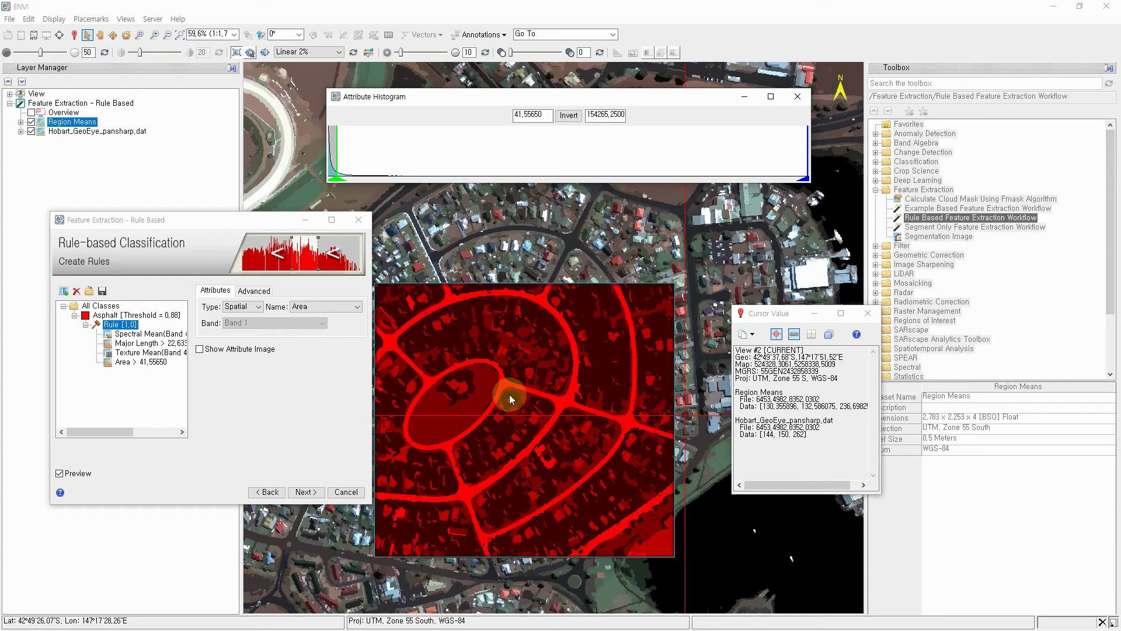
{"action": "left_click", "coordinate": [247, 401]}
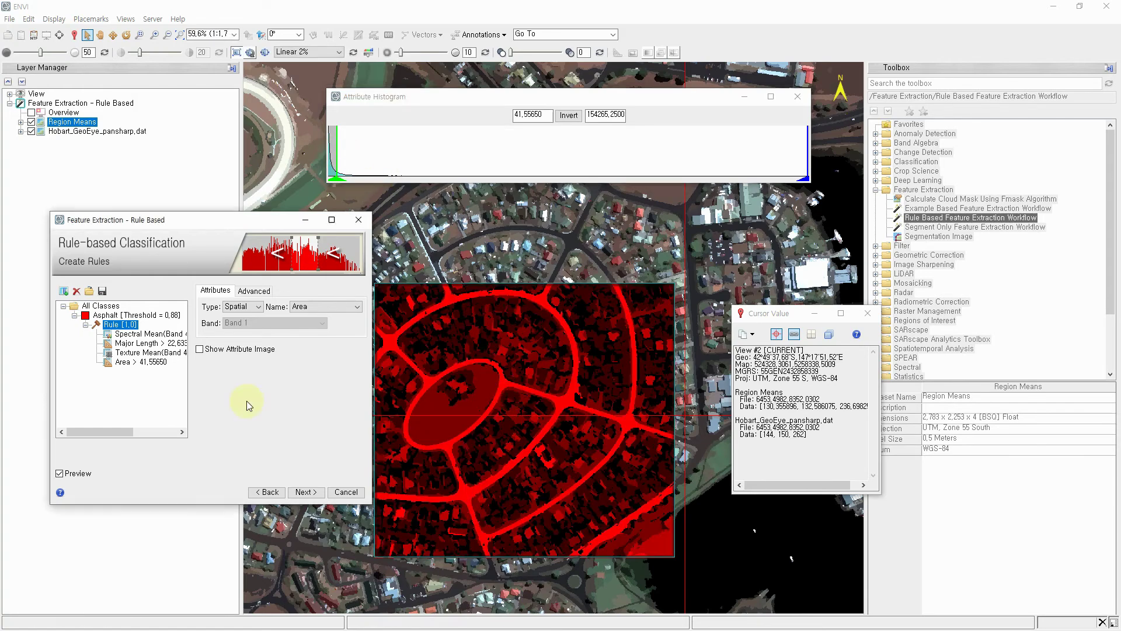
Finish the rule-based workflow, exporting the classification as shapefile Hobart_GeoEye_pansharp_vectors.shp and ENVI raster Hobart_GeoEye_pansharp_class.dat
{"action": "left_click", "coordinate": [300, 491]}
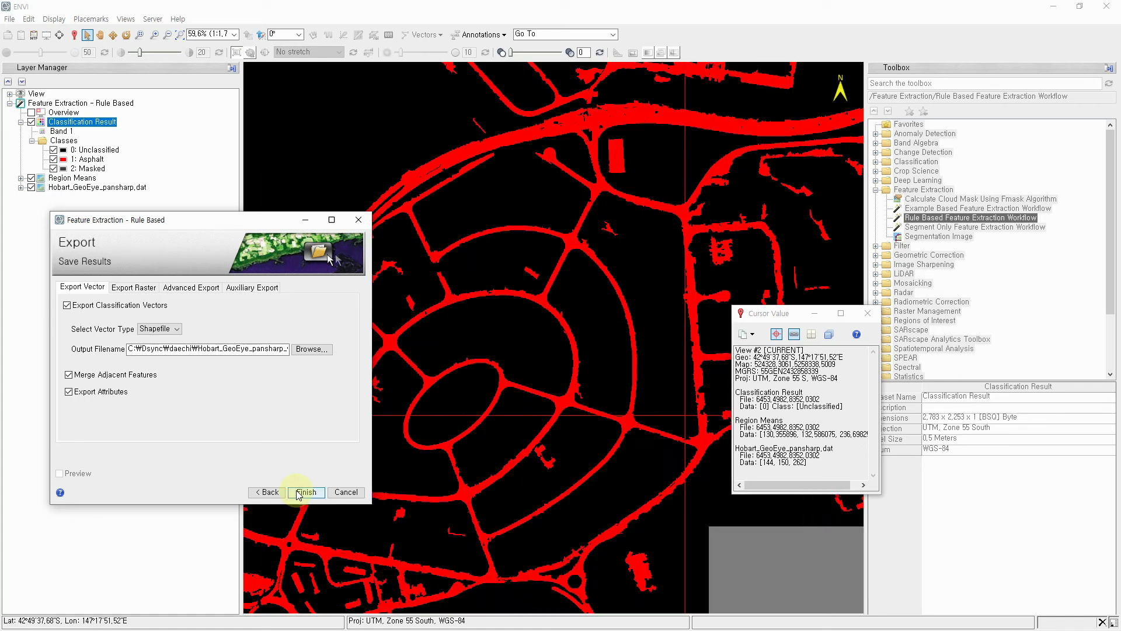
{"action": "left_click_drag", "start_coordinate": [212, 222], "coordinate": [181, 119]}
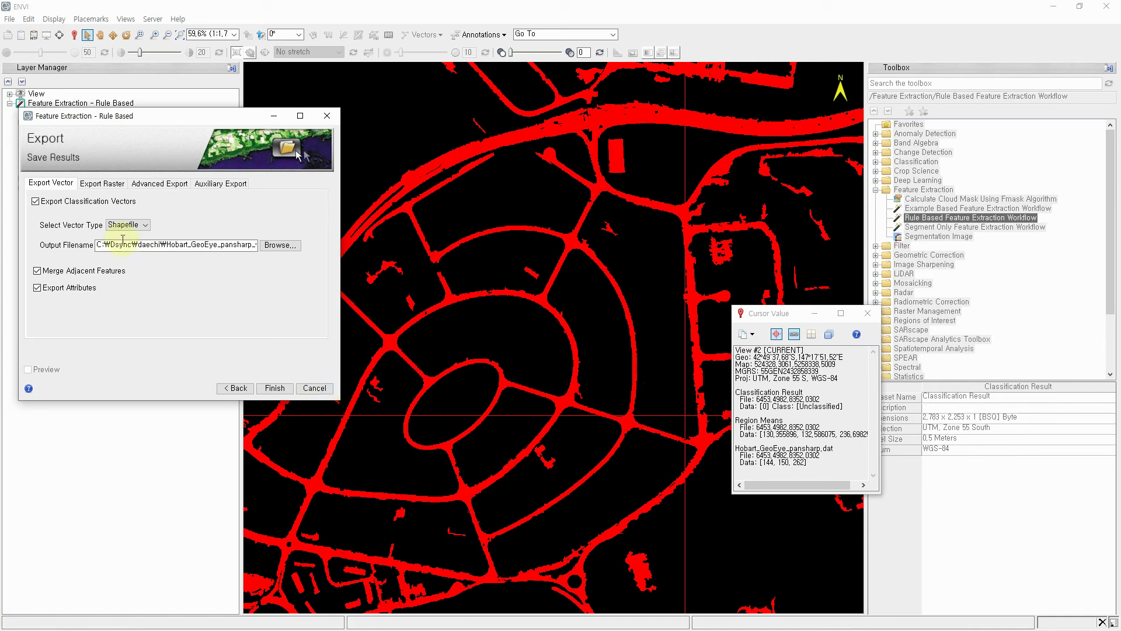
{"action": "left_click_drag", "start_coordinate": [108, 246], "coordinate": [274, 248]}
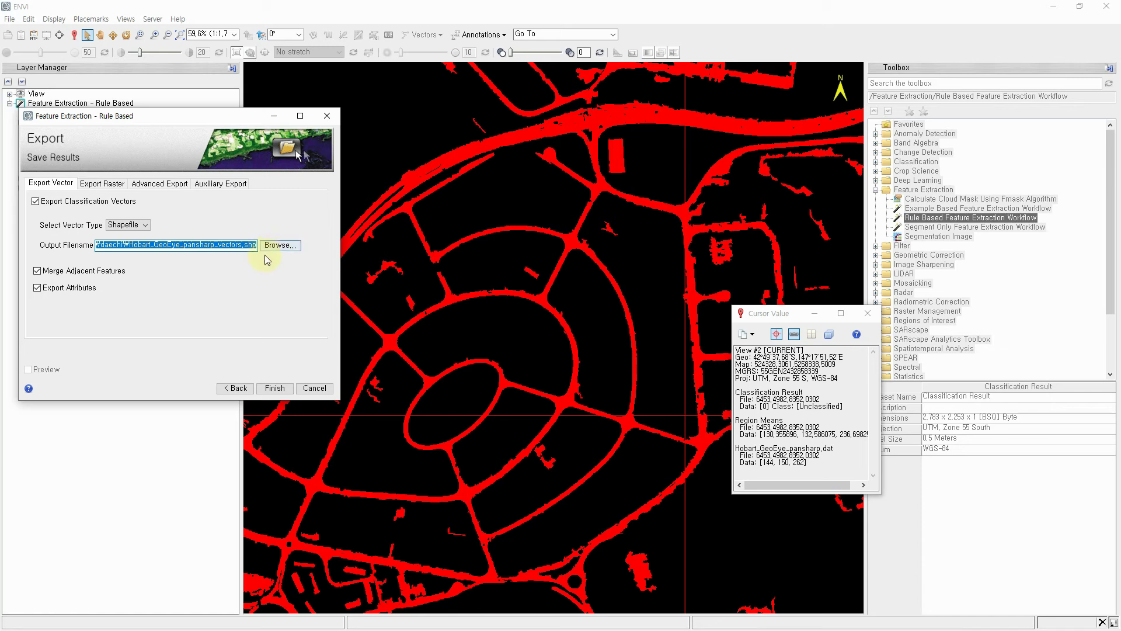
{"action": "left_click", "coordinate": [105, 182]}
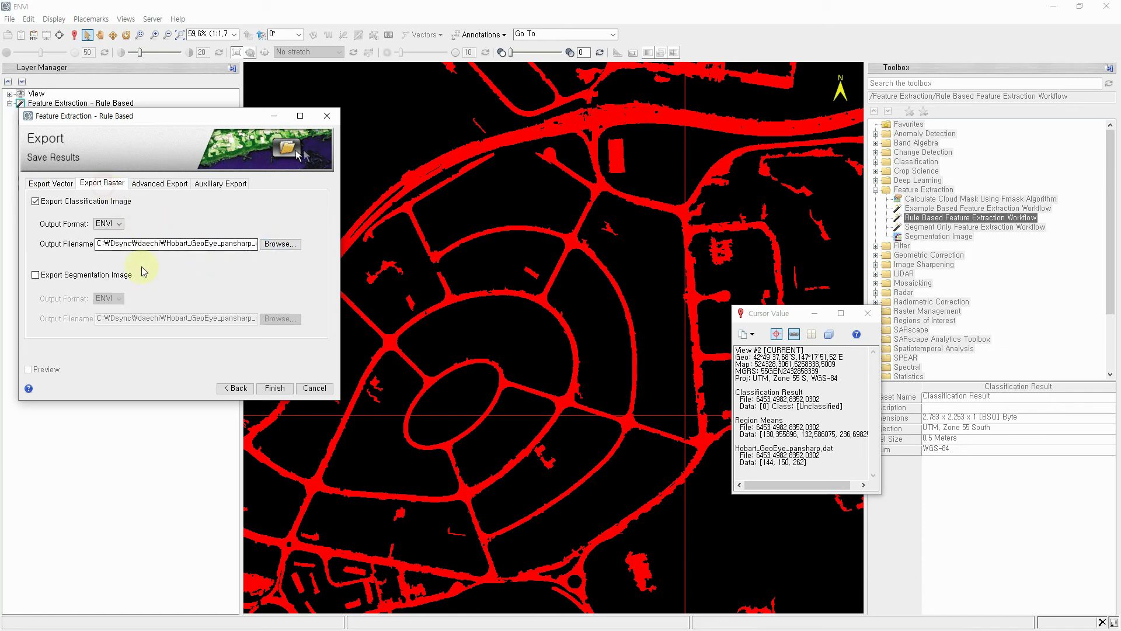
{"action": "left_click_drag", "start_coordinate": [145, 247], "coordinate": [261, 244]}
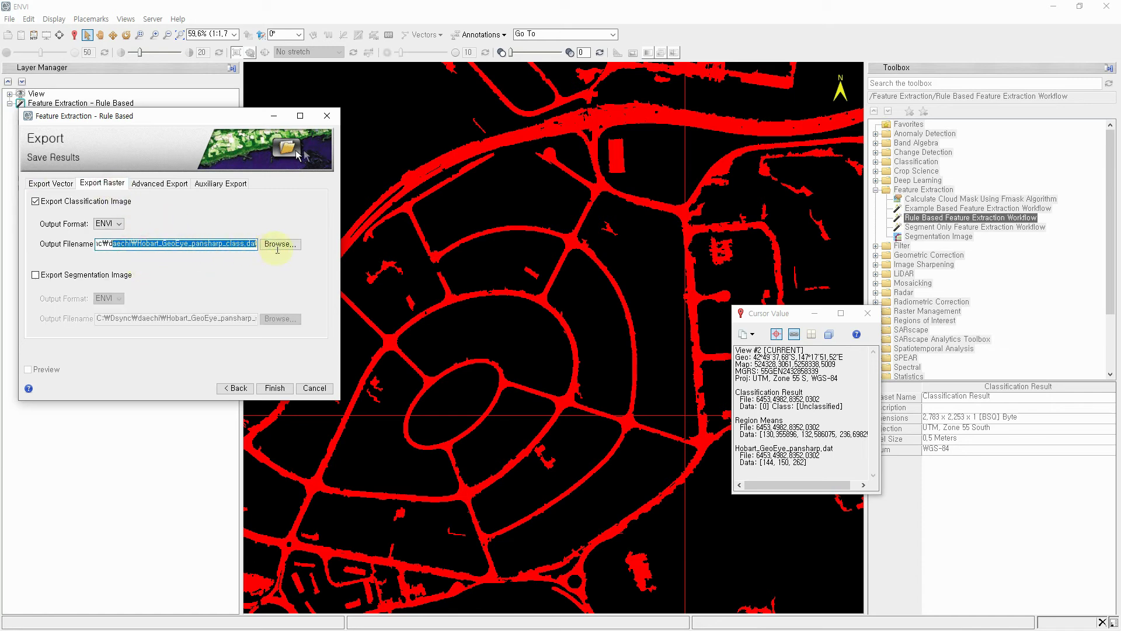
{"action": "left_click", "coordinate": [226, 244]}
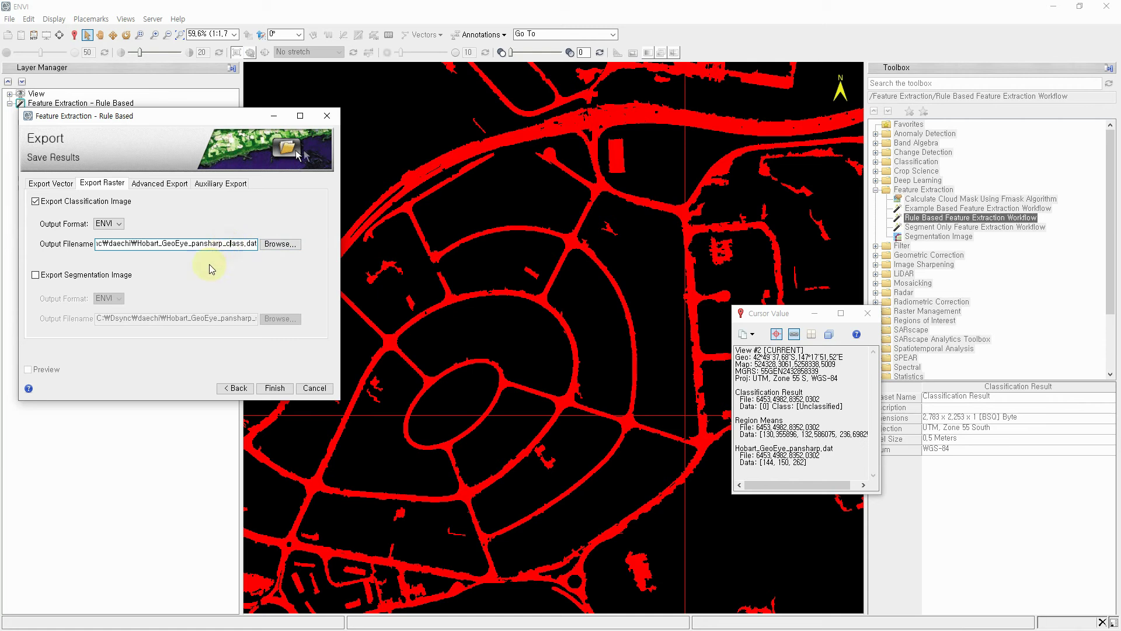
{"action": "left_click", "coordinate": [273, 389]}
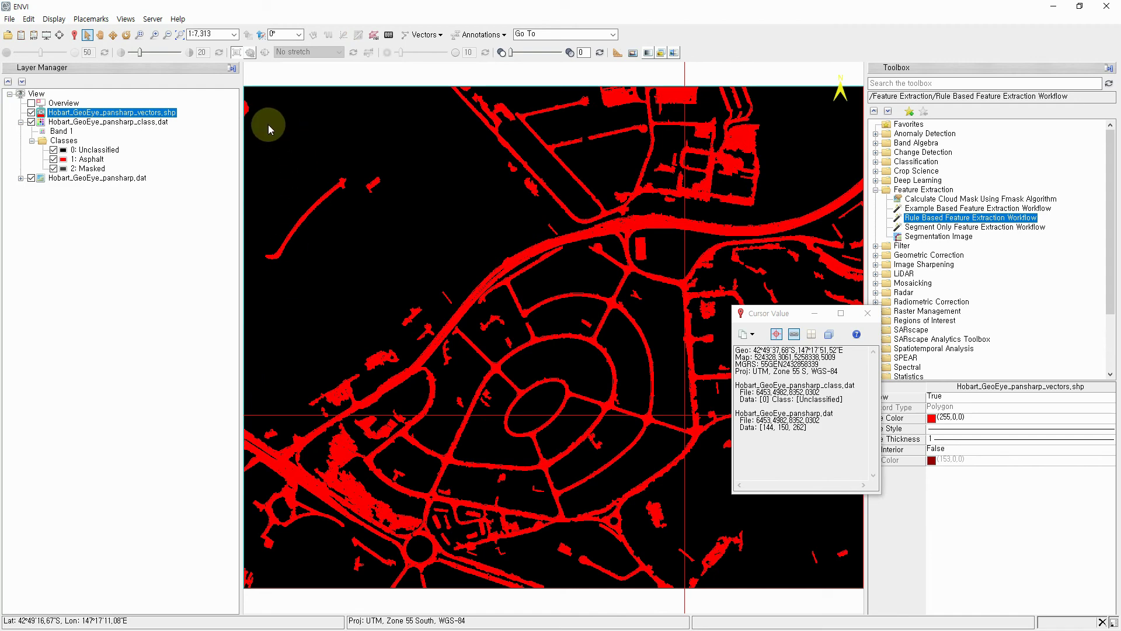
Change the line color of the Hobart_GeoEye_pansharp_vectors.shp layer to blue (29,29,255) and apply it
{"action": "left_click", "coordinate": [31, 113]}
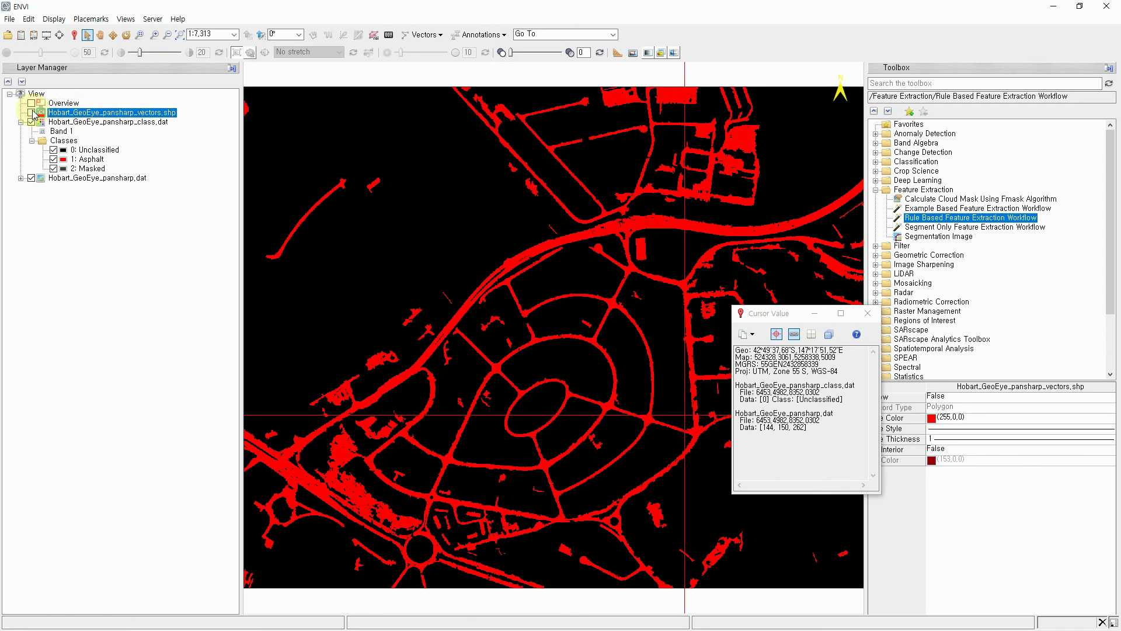
{"action": "left_click", "coordinate": [31, 112]}
{"action": "right_click", "coordinate": [72, 114]}
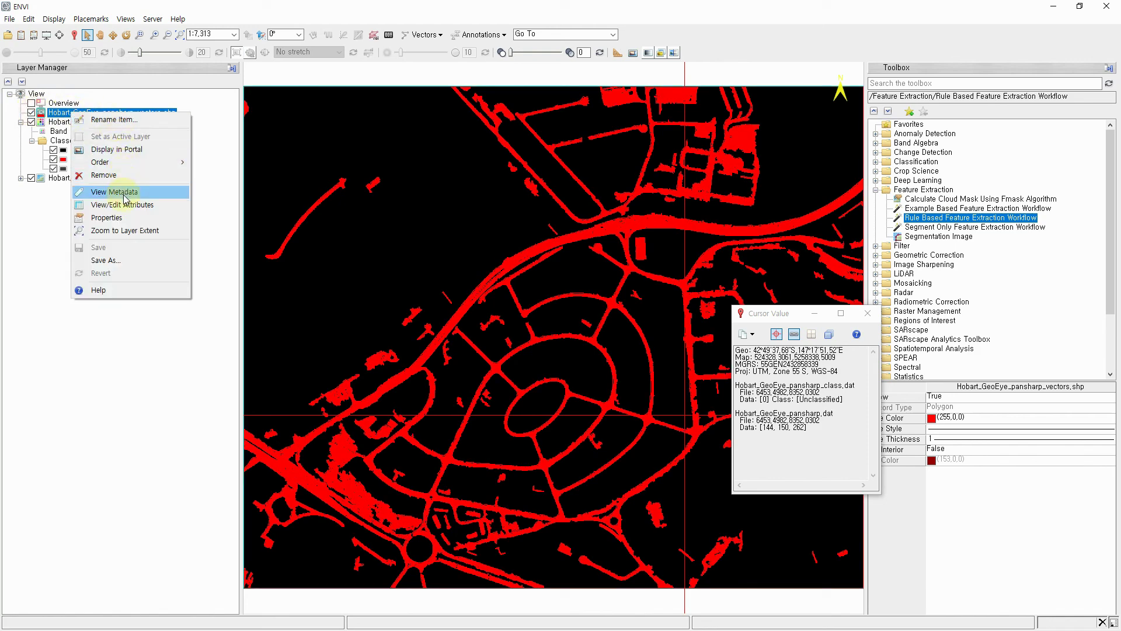
{"action": "left_click", "coordinate": [124, 217]}
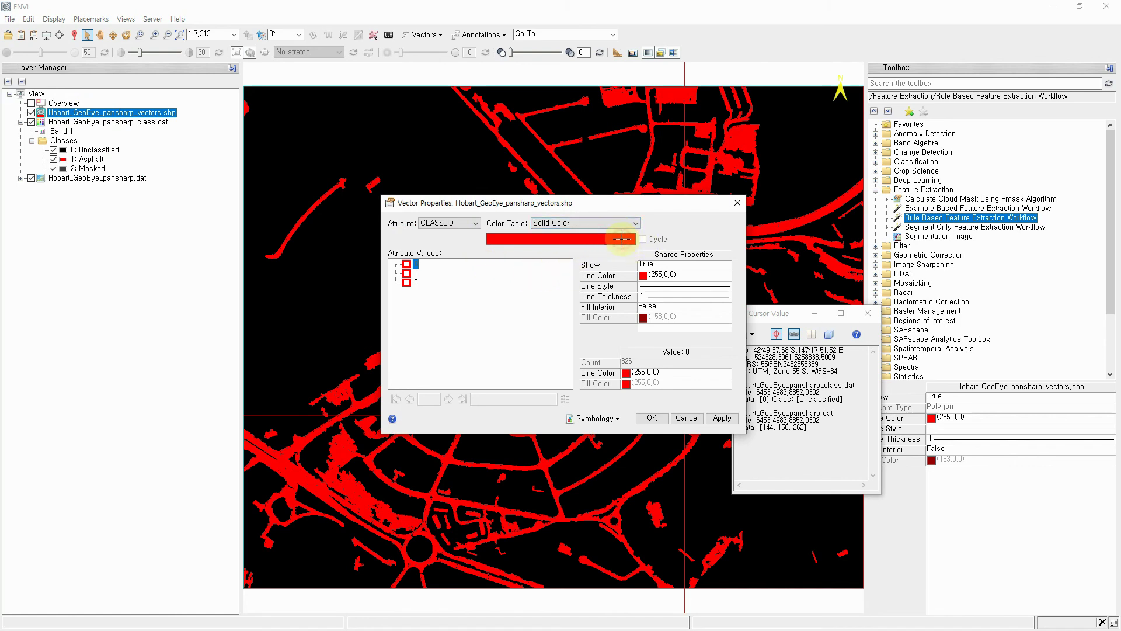
{"action": "left_click", "coordinate": [667, 275]}
{"action": "left_click", "coordinate": [726, 276]}
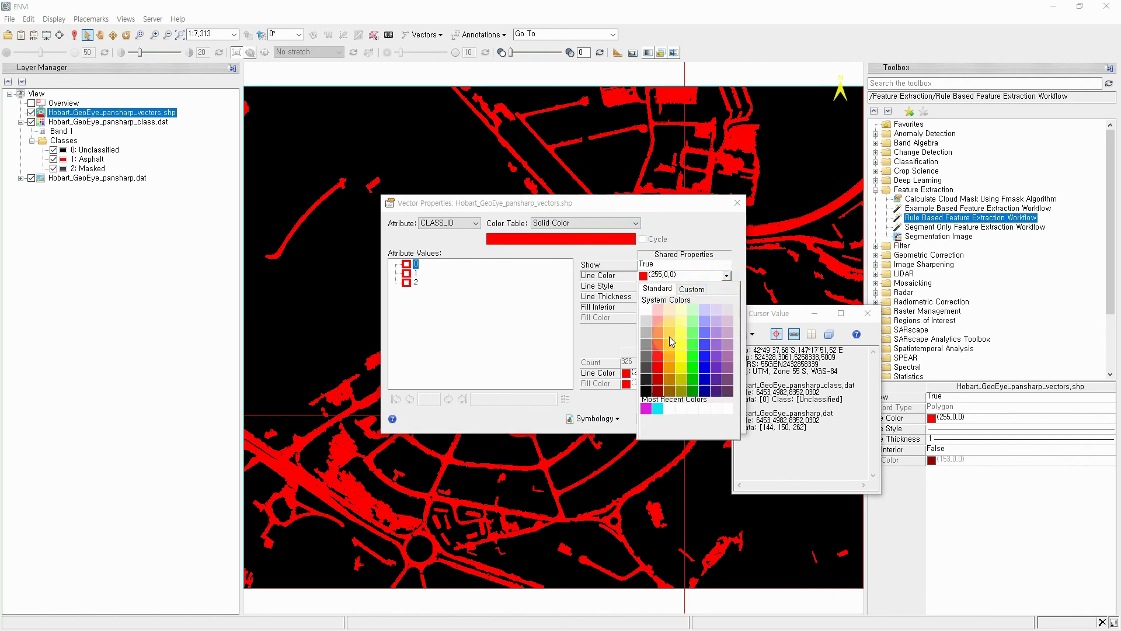
{"action": "left_click", "coordinate": [705, 357]}
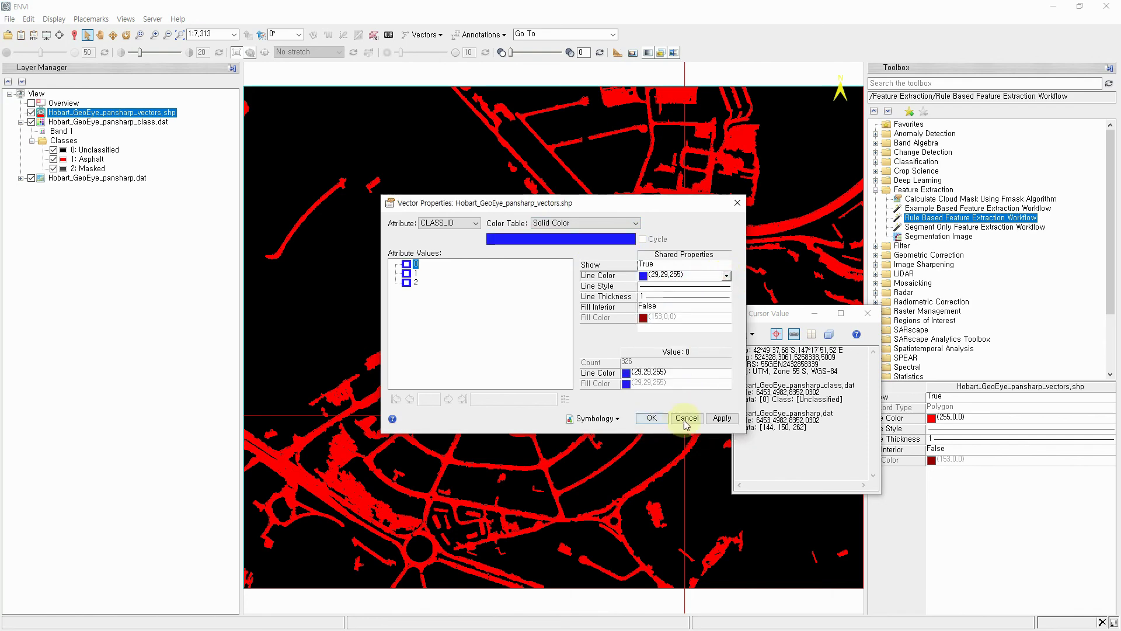
{"action": "left_click", "coordinate": [722, 418]}
{"action": "left_click", "coordinate": [651, 419]}
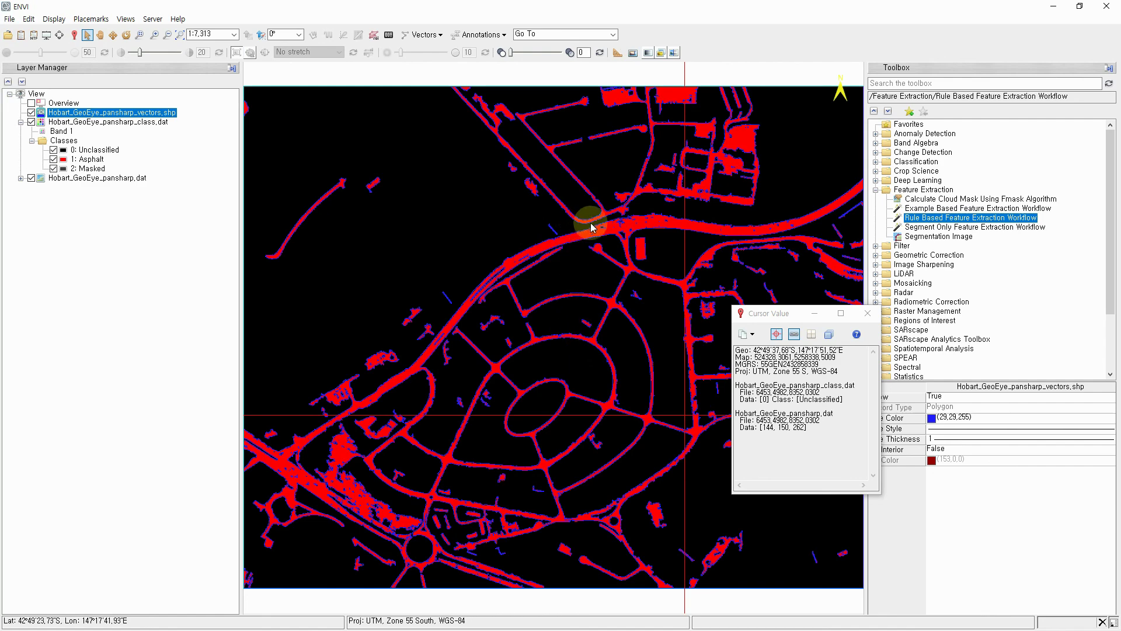
Toggle the vector and classification layers to compare them with the Hobart image, leaving only the classification displayed over it
{"action": "left_click", "coordinate": [31, 113]}
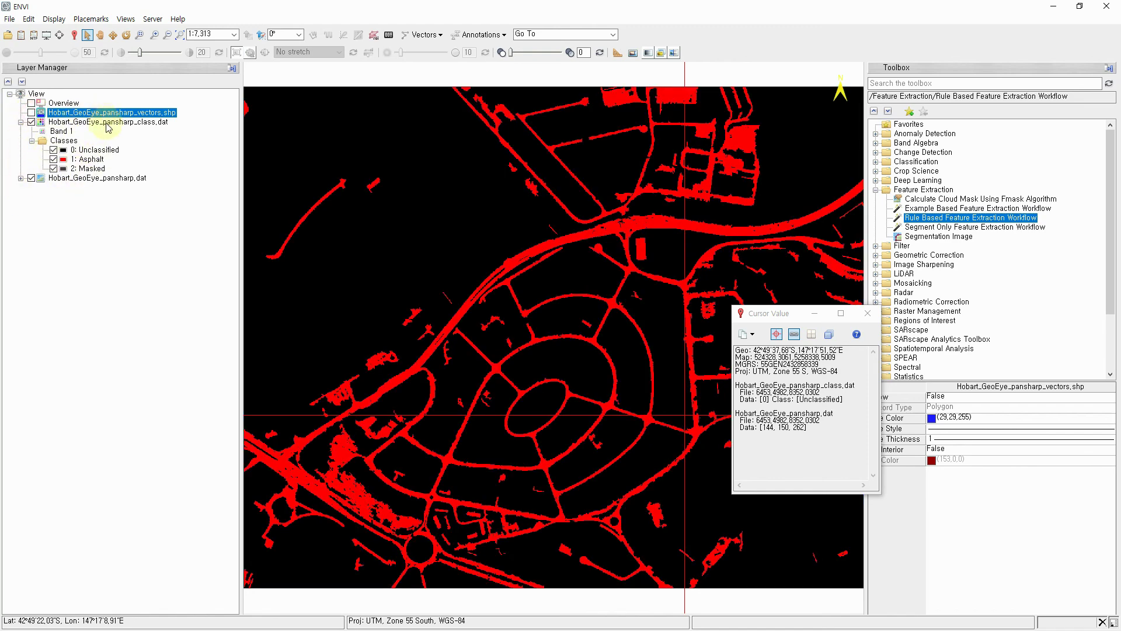
{"action": "left_click", "coordinate": [31, 122]}
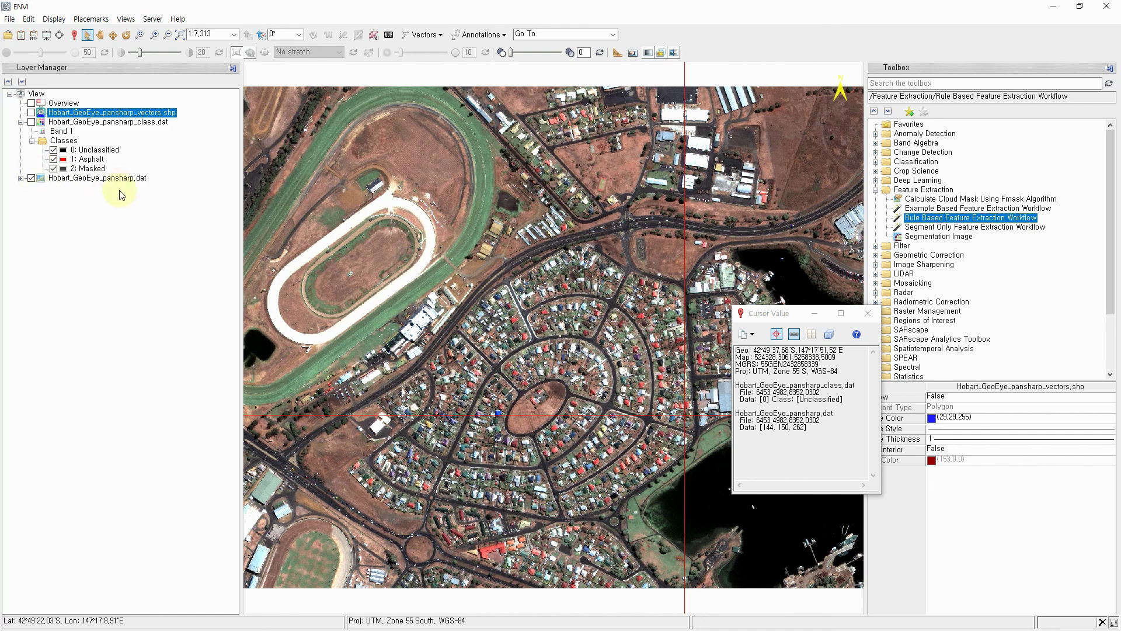
{"action": "left_click", "coordinate": [31, 113]}
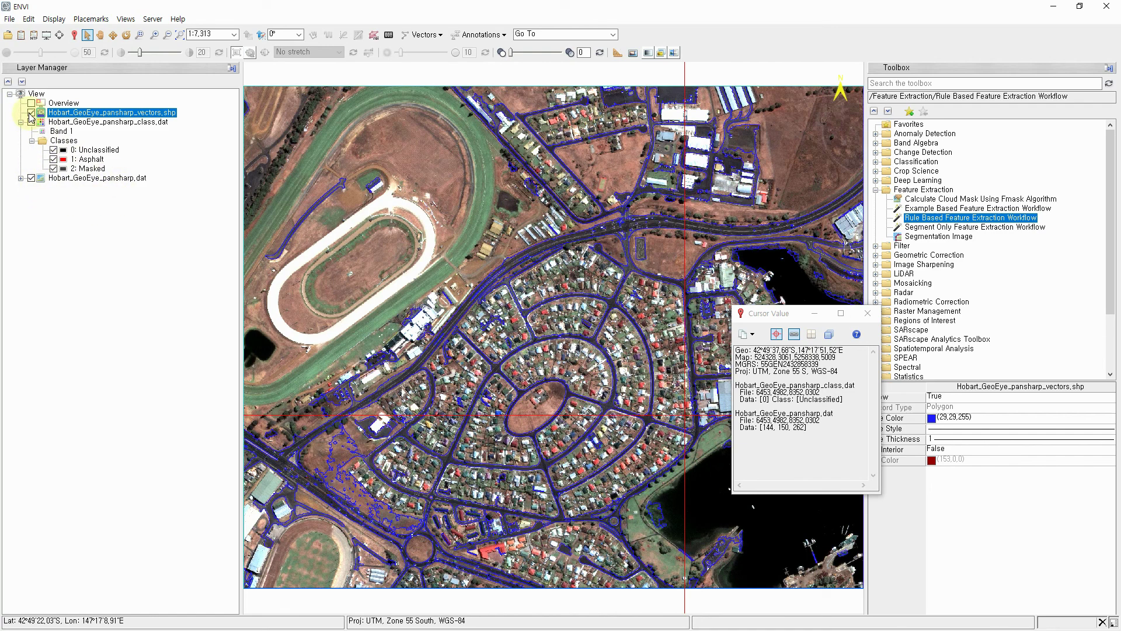
{"action": "left_click", "coordinate": [31, 113]}
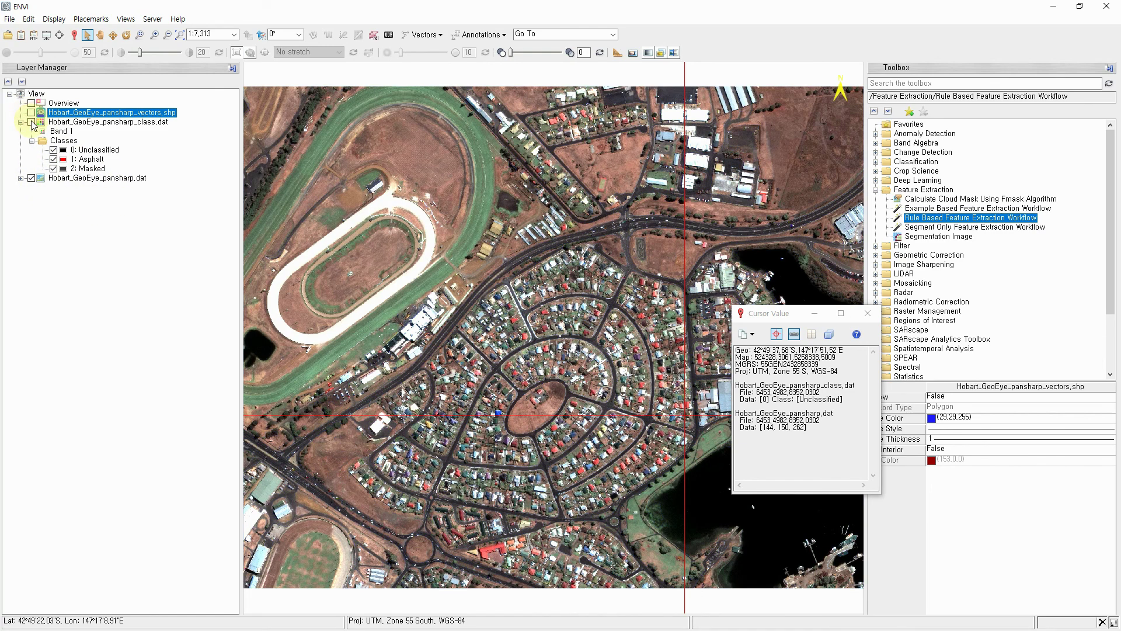
{"action": "left_click", "coordinate": [31, 123]}
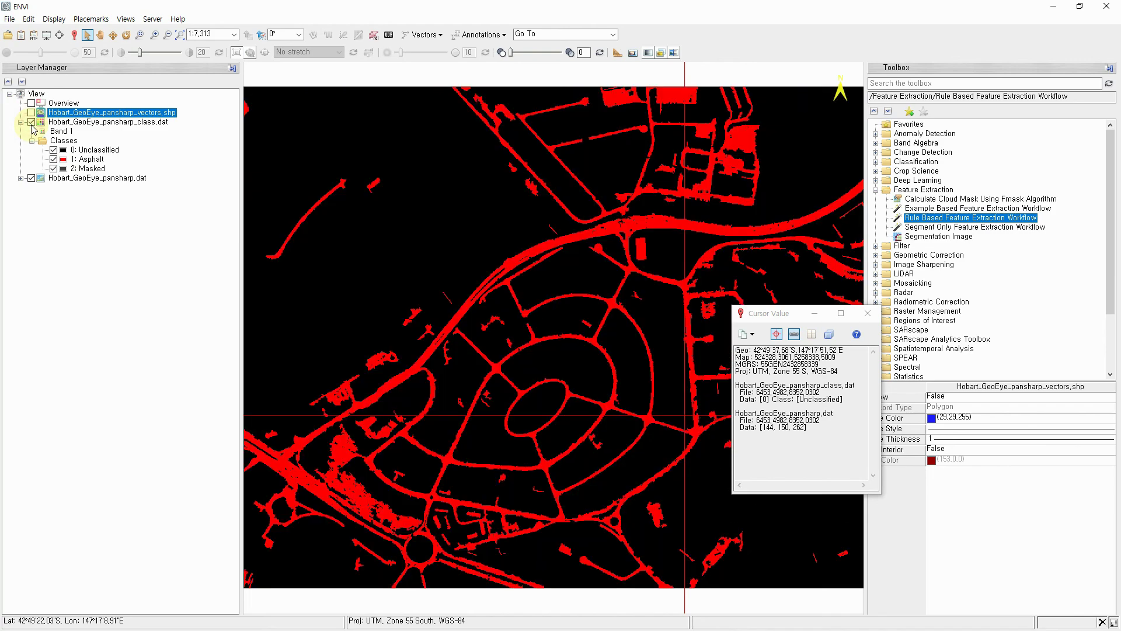